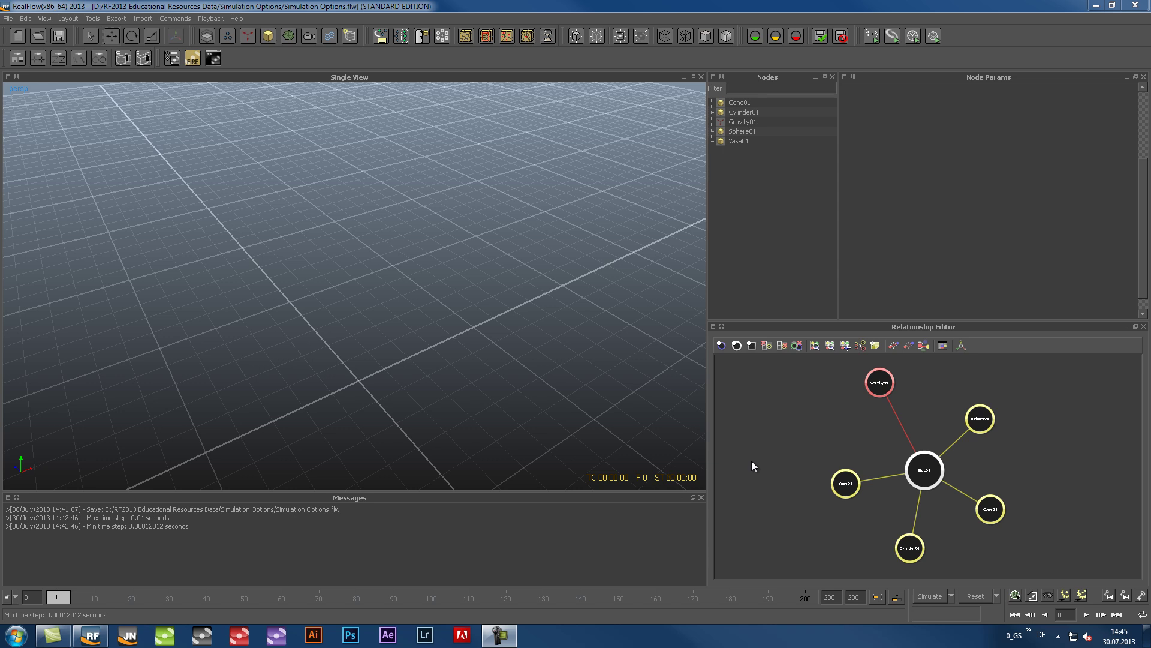
# Step: Browse the General, Hybrido and Caronte simulation preferences, then close Preferences unchanged
pyautogui.click(9, 19)
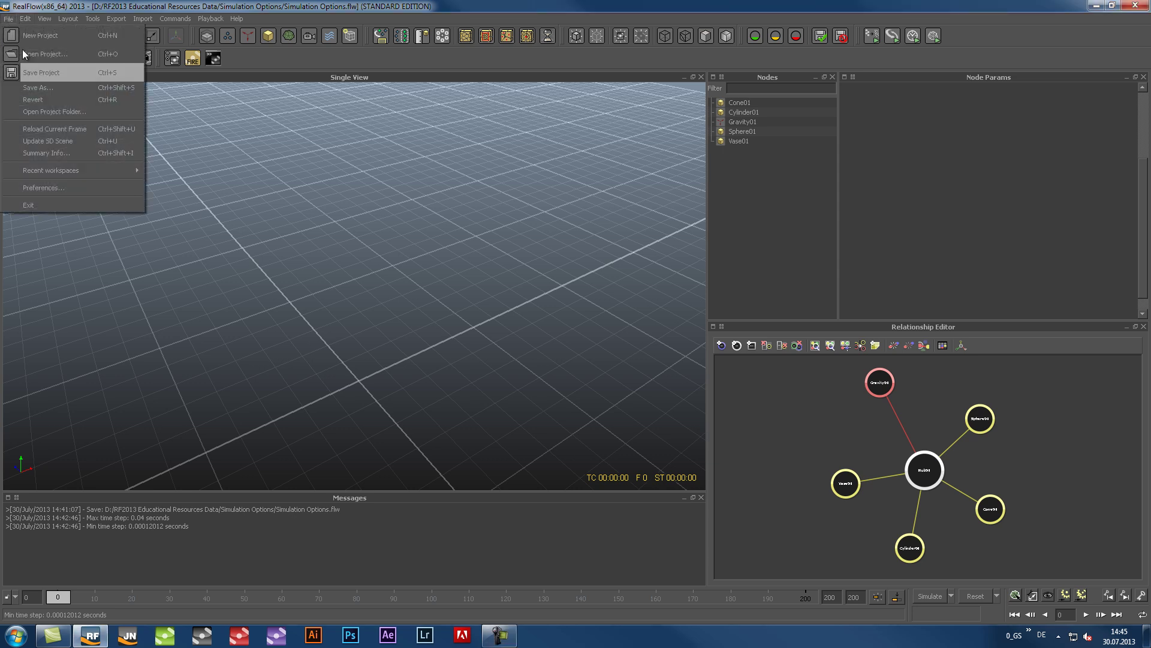
pyautogui.click(55, 188)
pyautogui.click(383, 193)
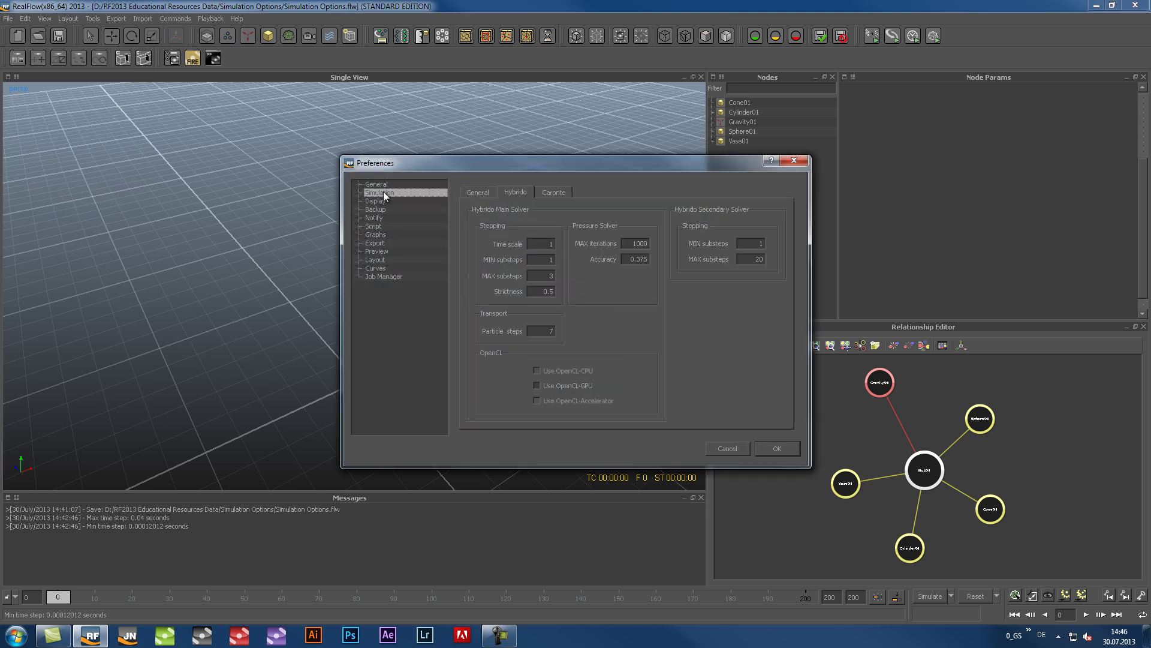
pyautogui.click(471, 193)
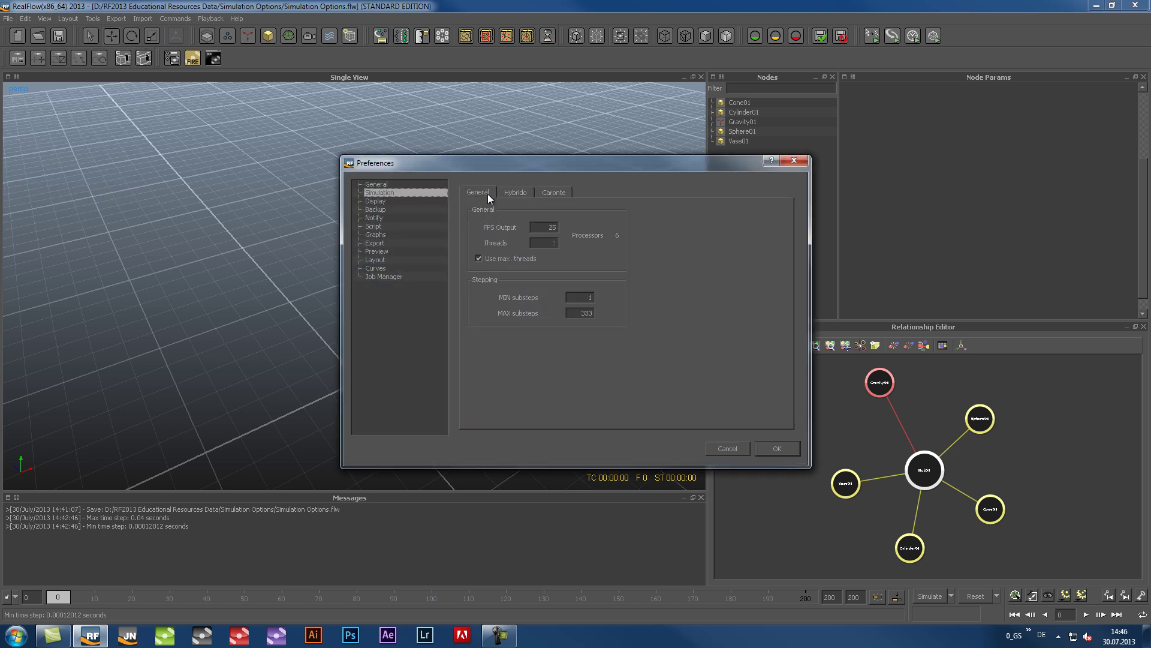
pyautogui.click(505, 193)
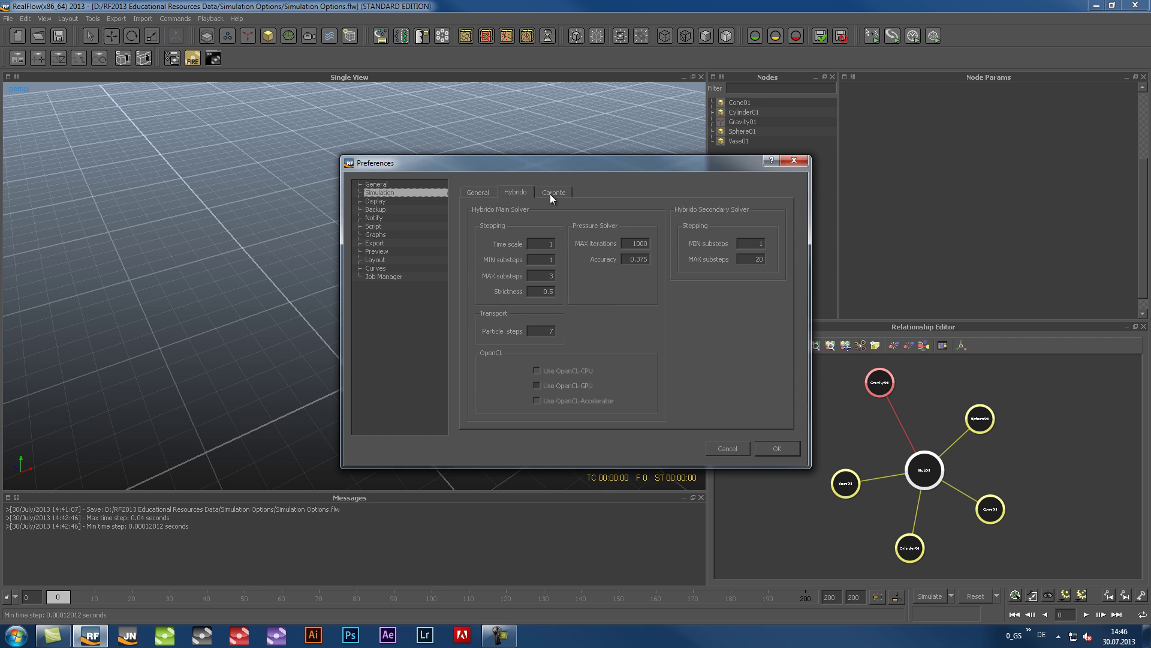
pyautogui.click(551, 193)
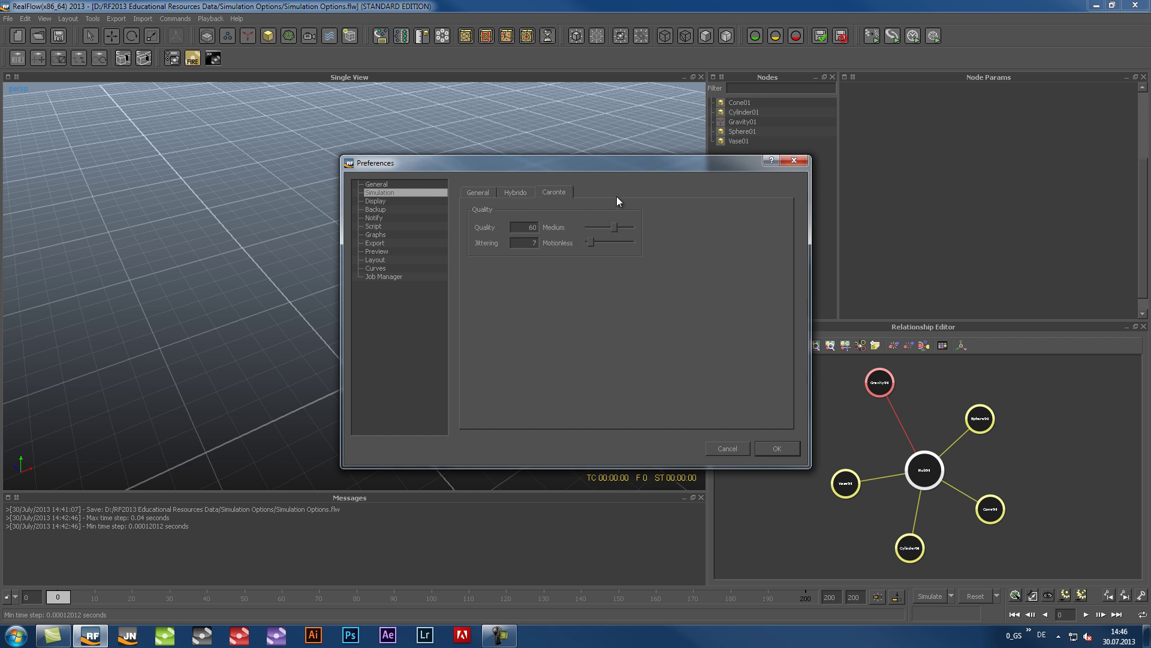
pyautogui.click(486, 194)
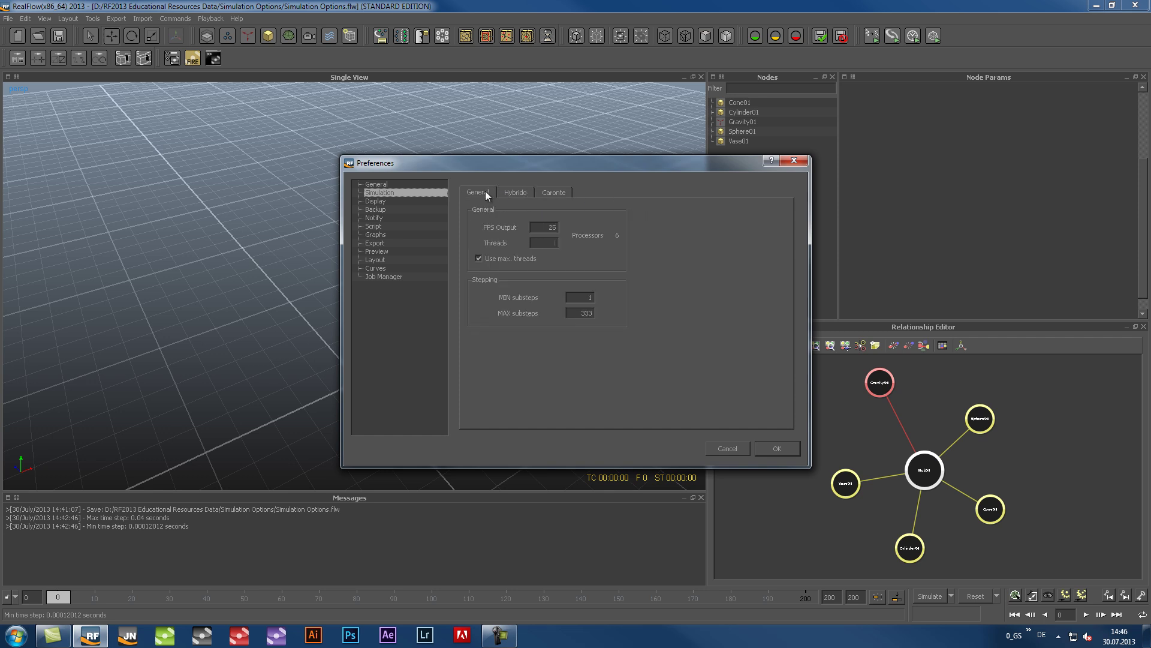
pyautogui.click(780, 446)
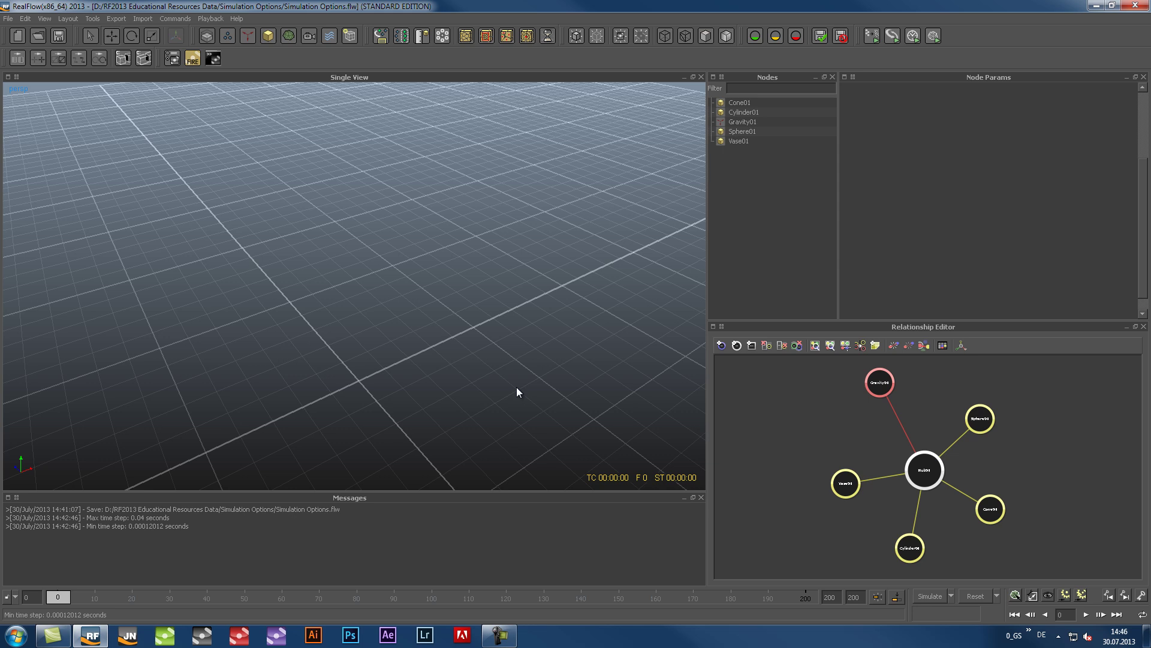
# Step: Open Simulation options, move the dialog aside and review the Hybrido, Caronte and General tabs
pyautogui.click(951, 596)
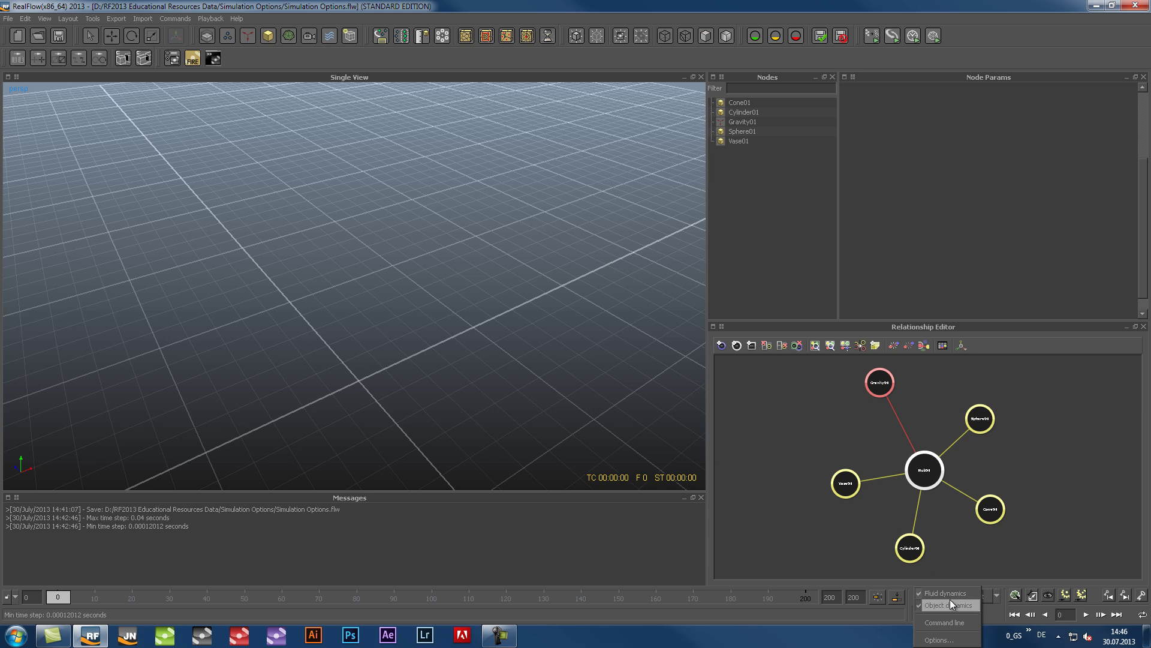
pyautogui.click(939, 640)
pyautogui.moveTo(890, 341); pyautogui.dragTo(493, 155)
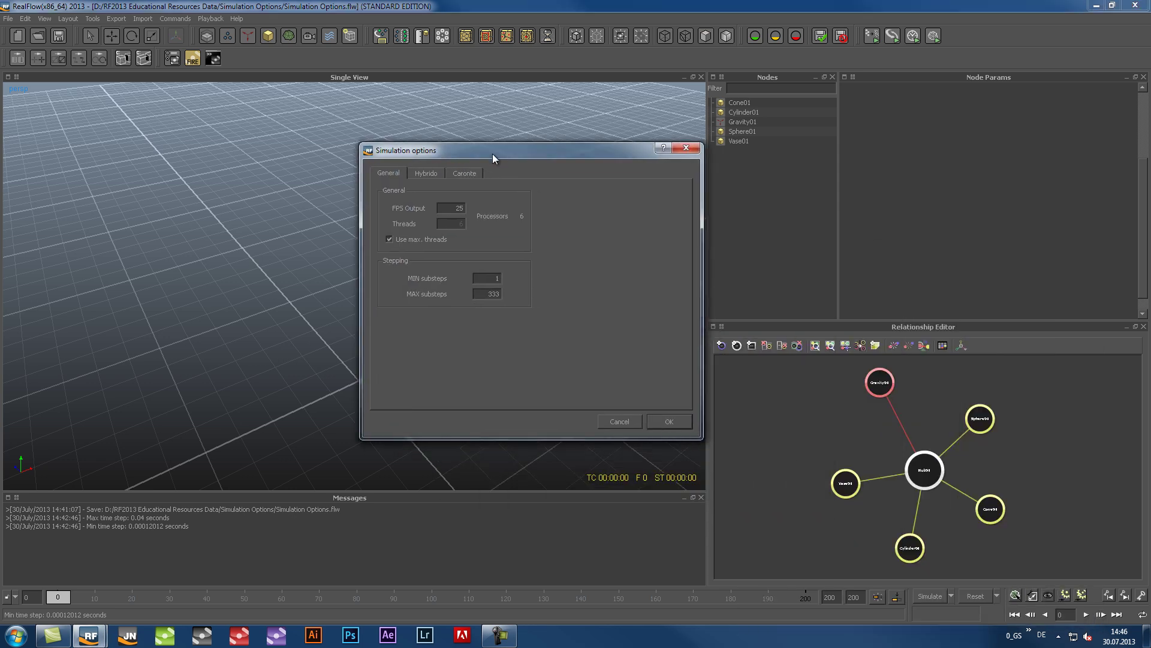
pyautogui.click(426, 174)
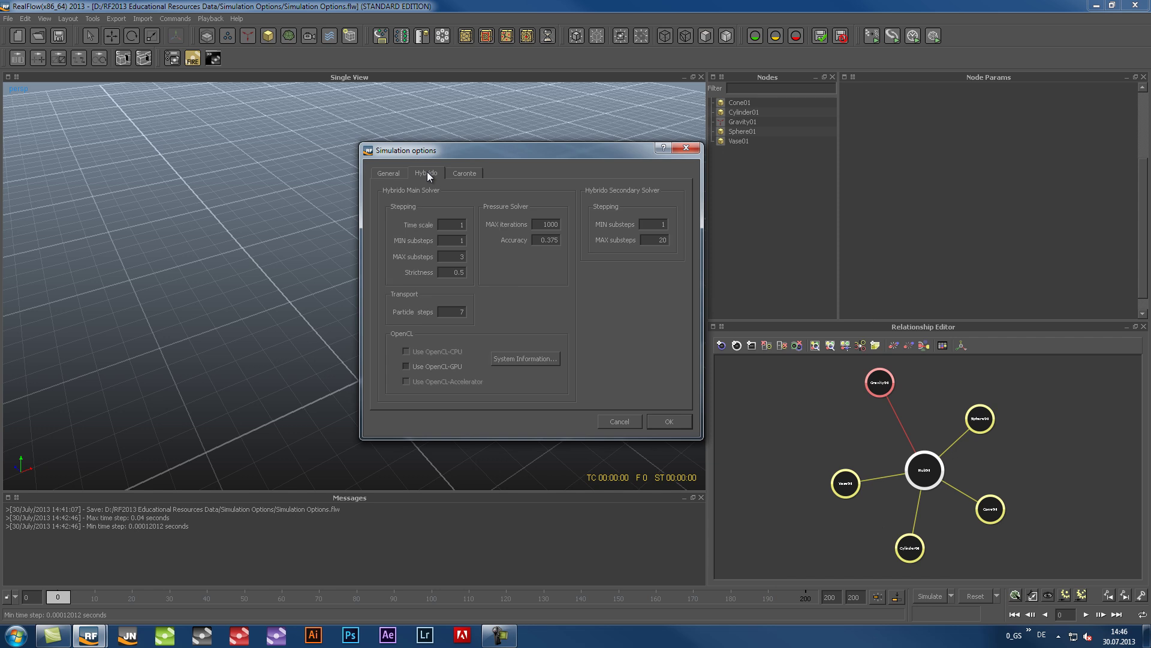
pyautogui.click(462, 173)
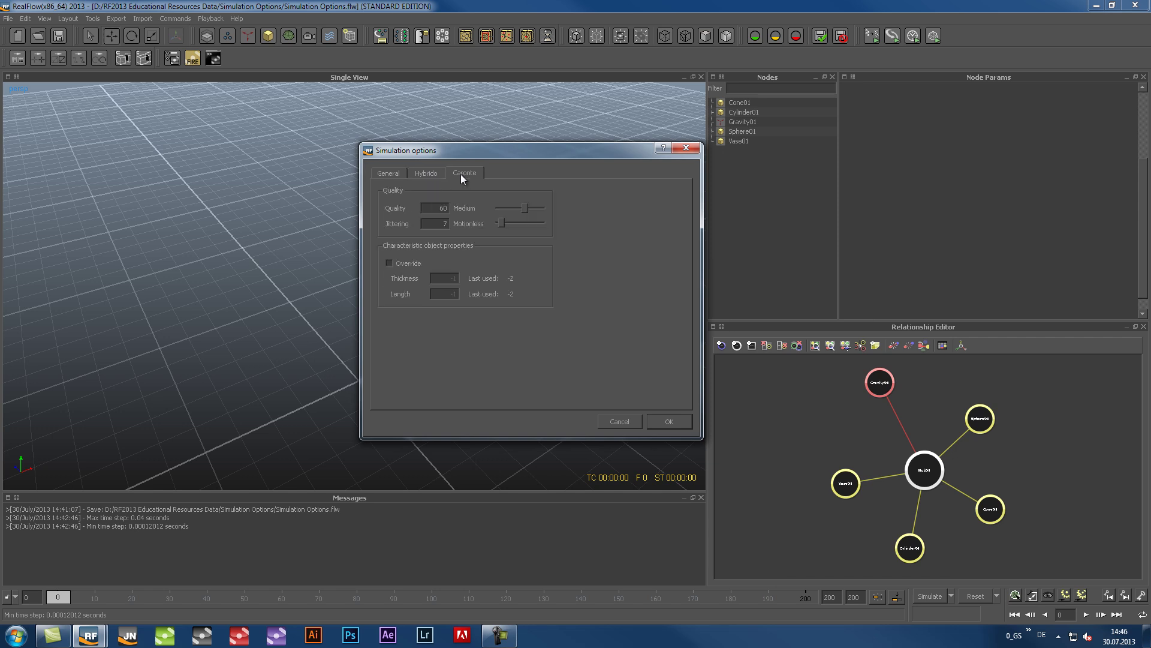
pyautogui.click(386, 173)
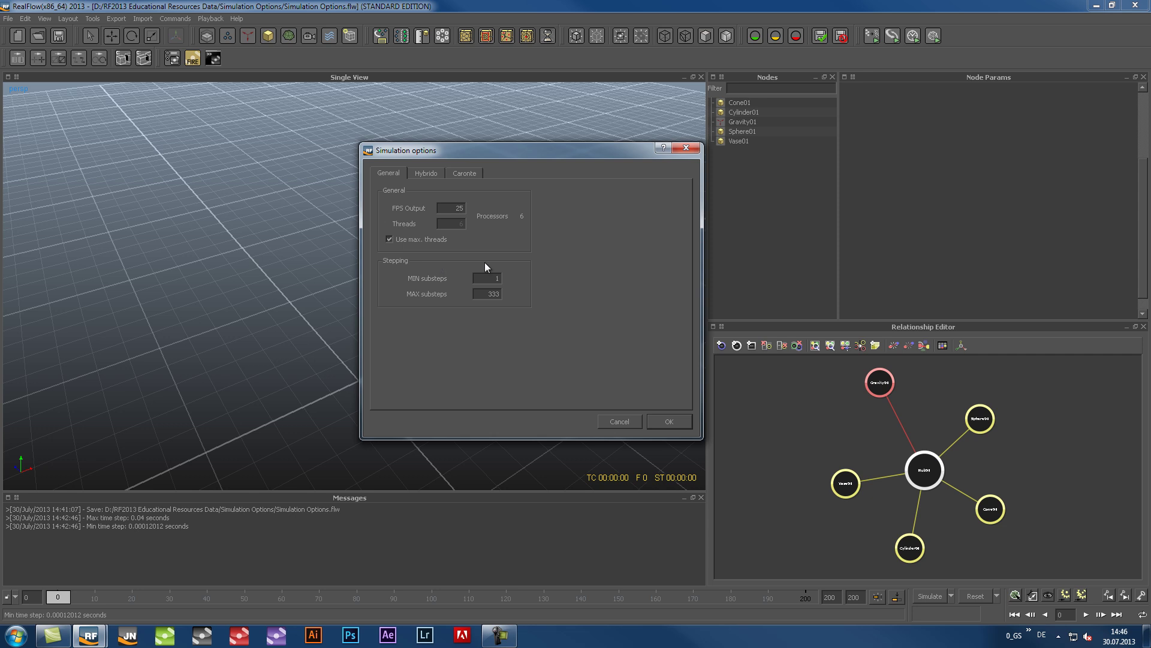
pyautogui.click(670, 421)
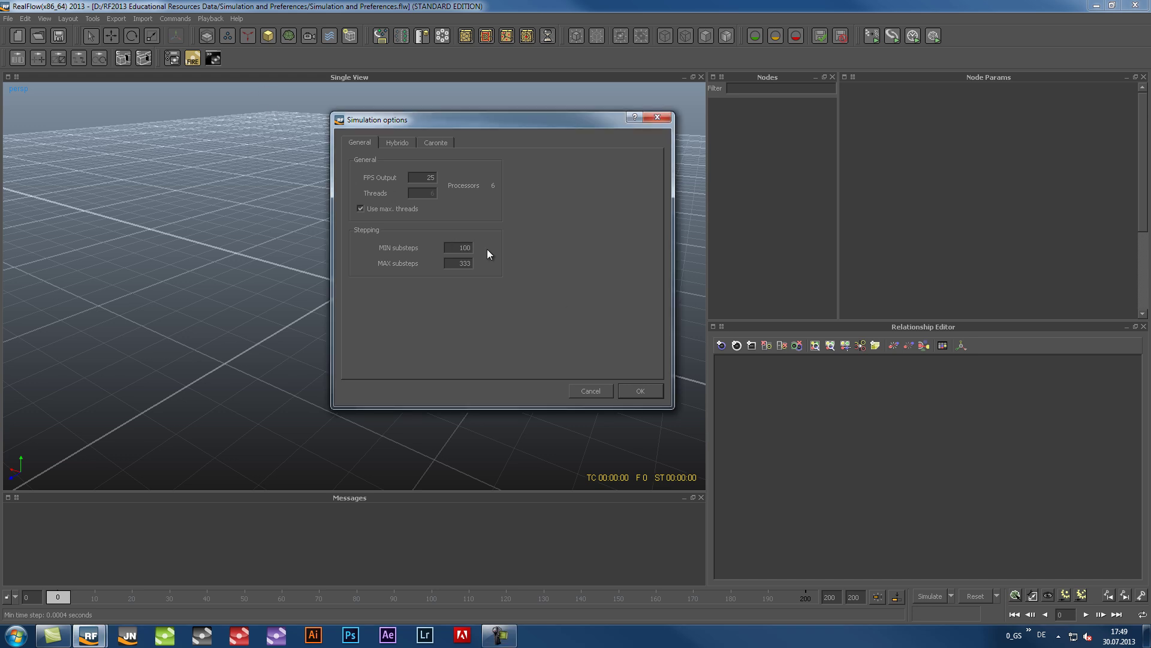
# Step: Commit a MAX substeps value of 100 in the General tab
pyautogui.press('Tab')
# Step: Accept the 100 MIN and MAX substep settings
pyautogui.click(647, 392)
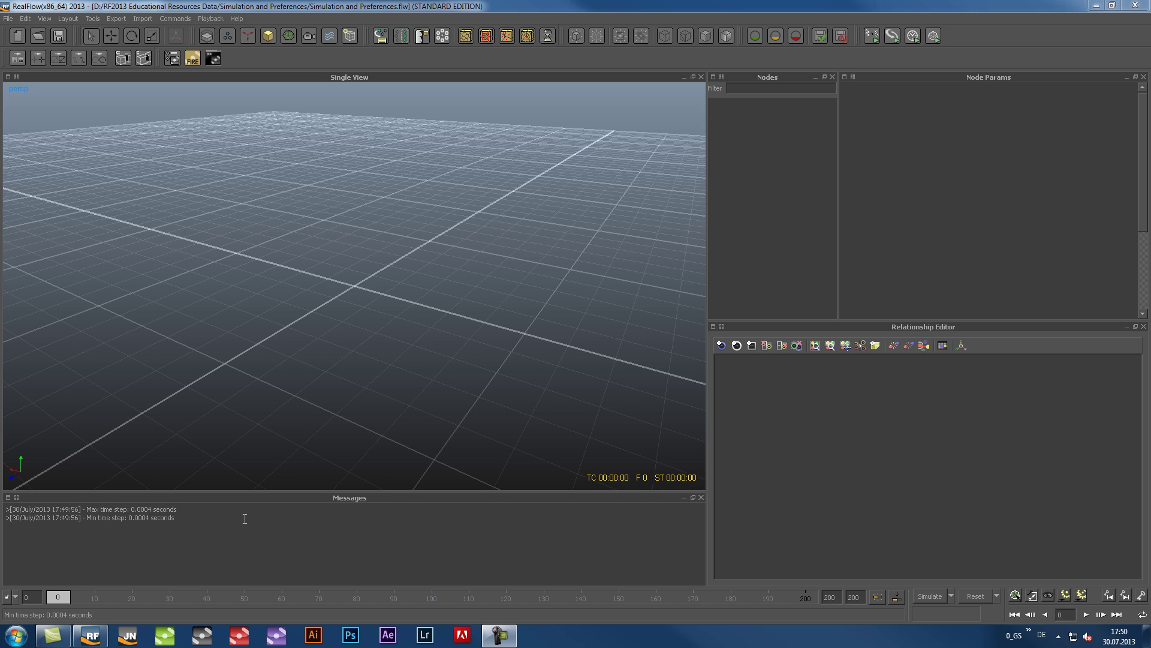
# Step: Set FPS Output to 100, then apply 25 MIN and MAX substeps
pyautogui.click(951, 595)
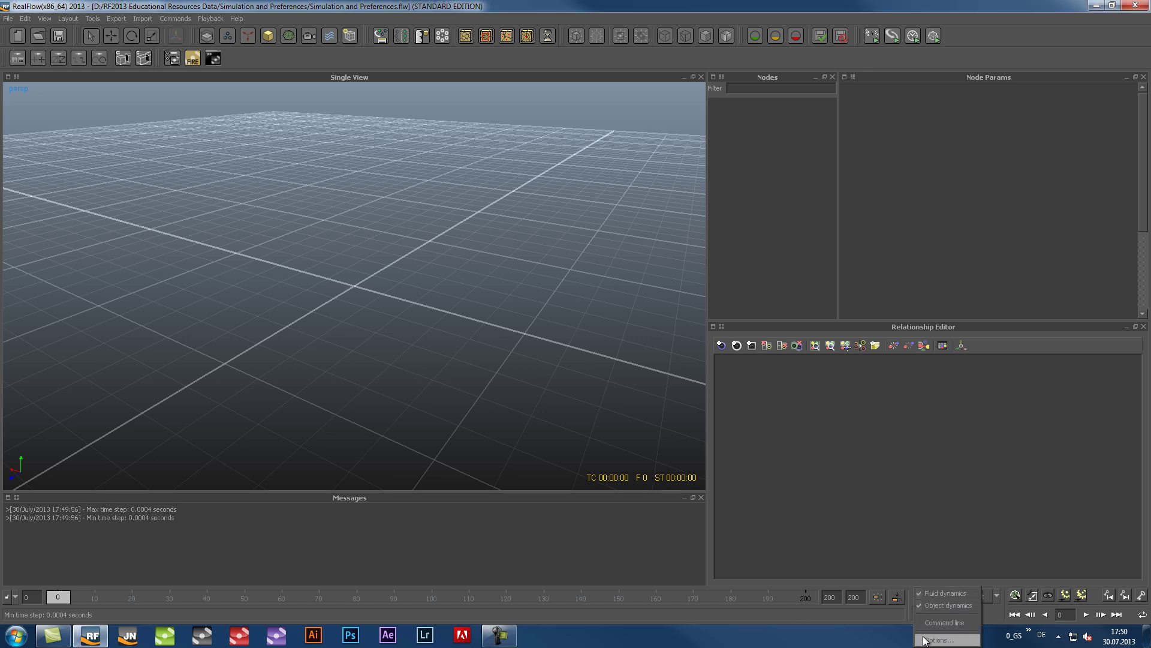
pyautogui.click(935, 640)
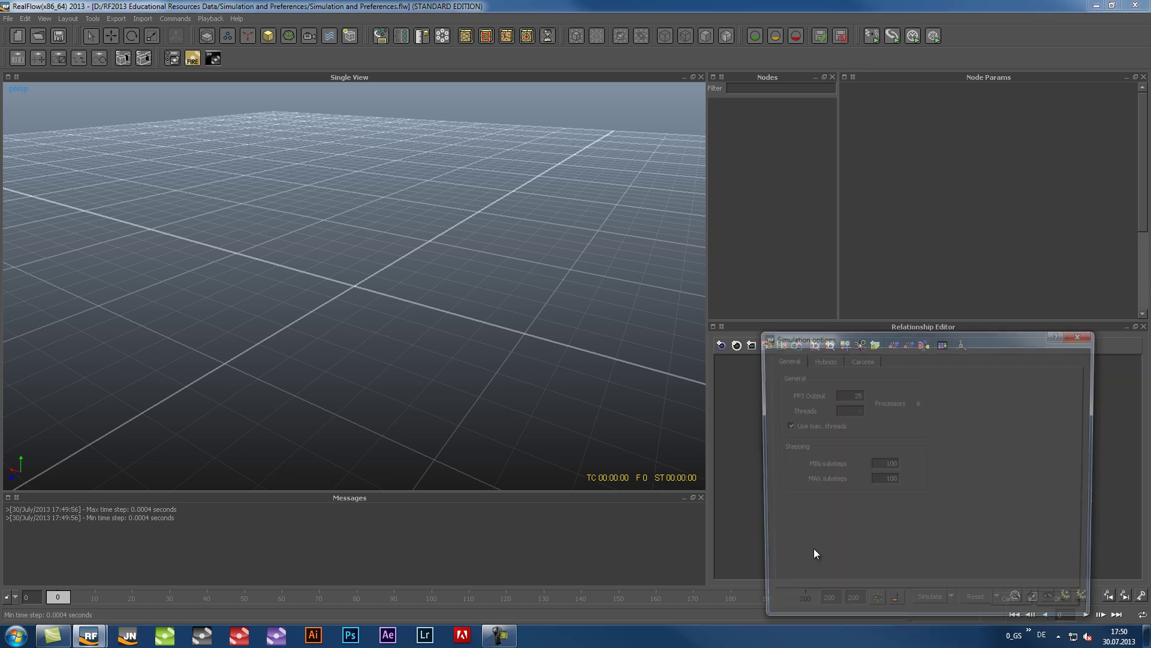
pyautogui.doubleClick(845, 395)
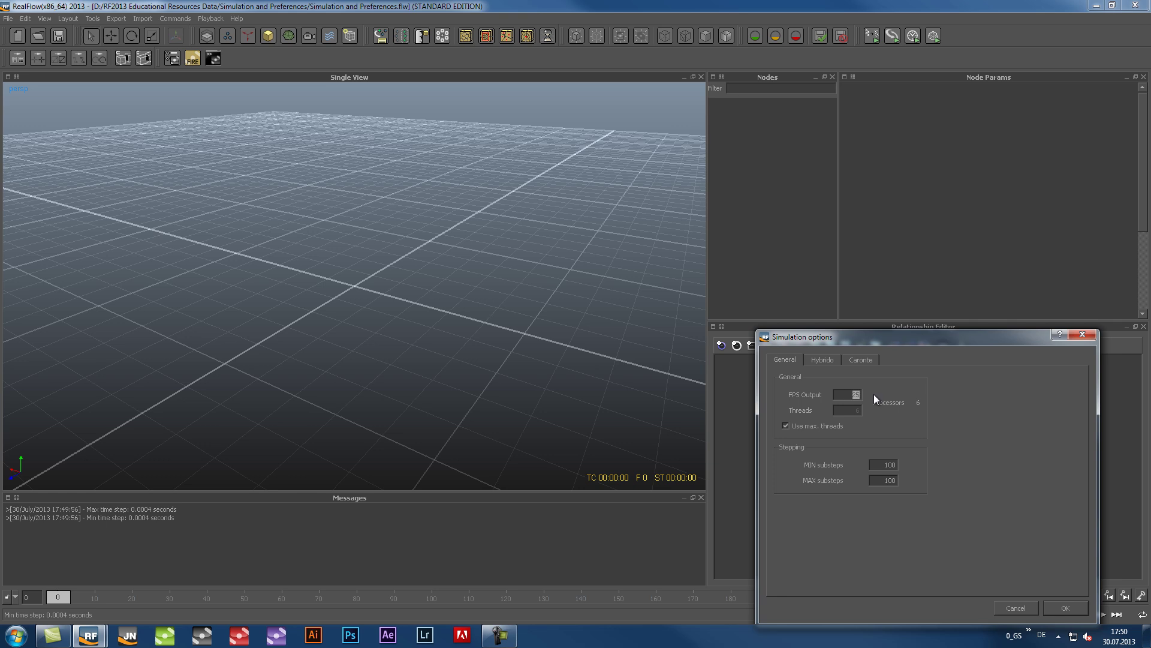
pyautogui.write('100')
pyautogui.click(1065, 607)
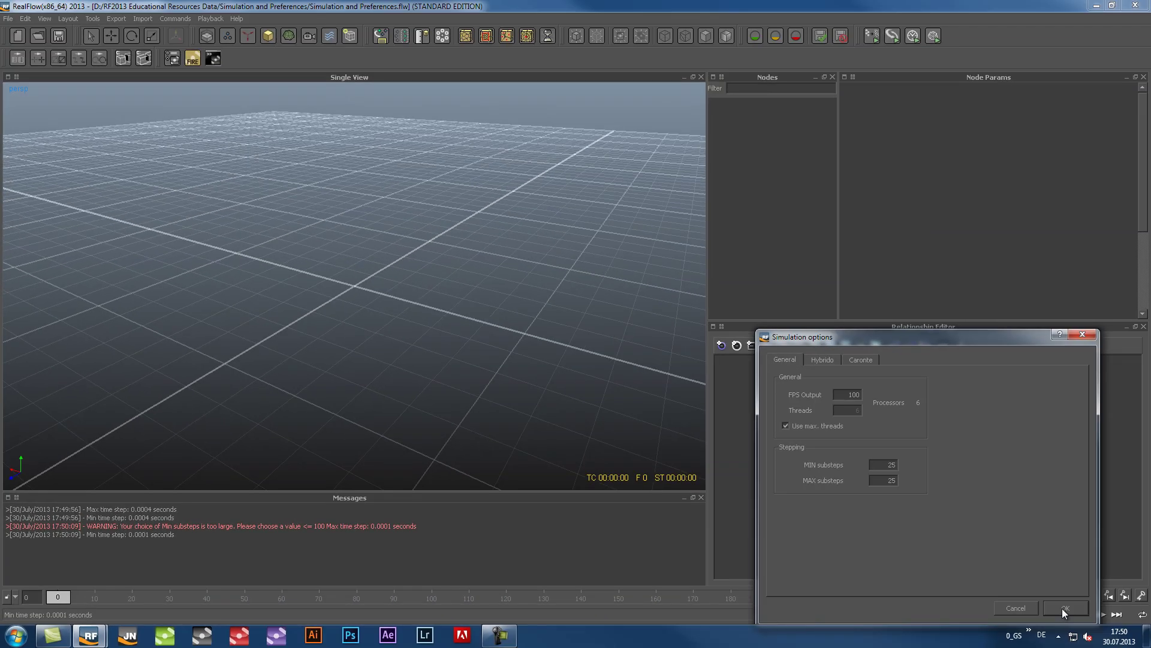
pyautogui.click(1063, 611)
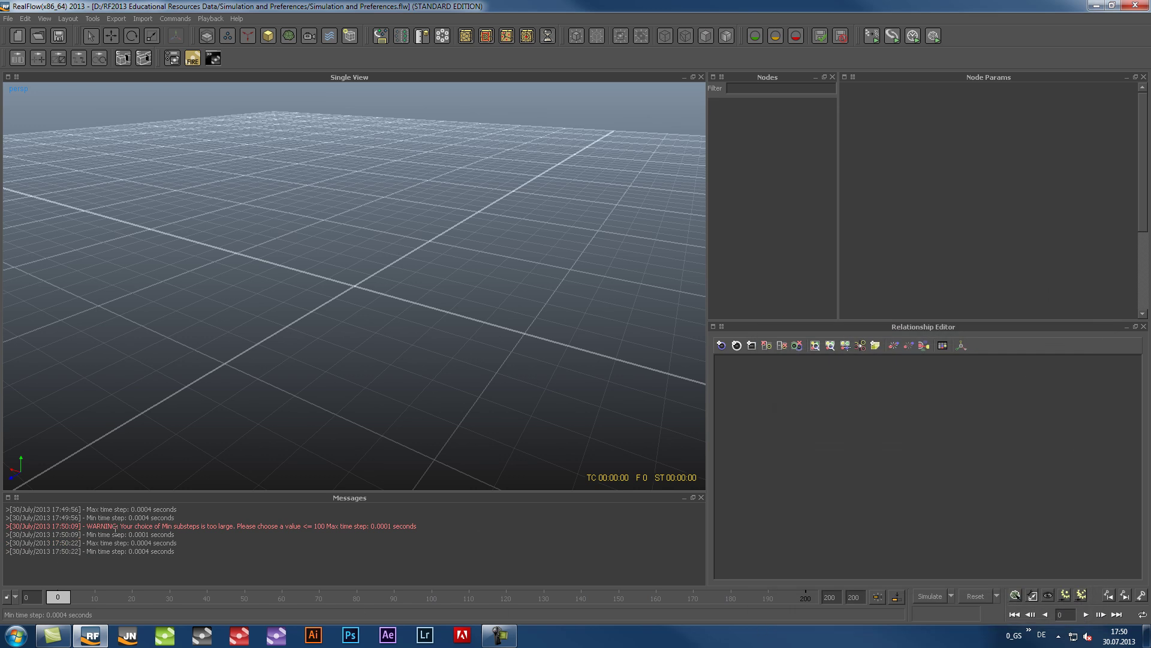
# Step: Highlight the max and min time-step values in the Messages log, then clear the selection
pyautogui.moveTo(130, 518); pyautogui.dragTo(165, 518)
pyautogui.moveTo(130, 551); pyautogui.dragTo(174, 551)
pyautogui.click(453, 527)
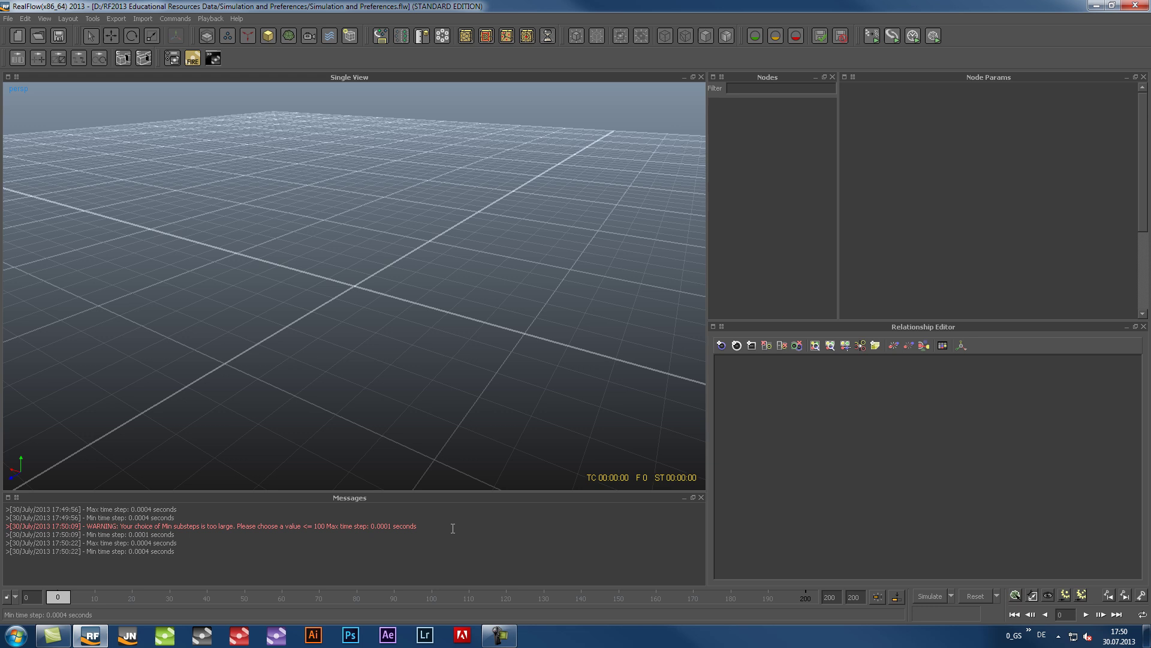
# Step: Lower the Caronte quality to 6 in Simulation options, then check the Hybrido settings
pyautogui.click(951, 595)
pyautogui.click(946, 640)
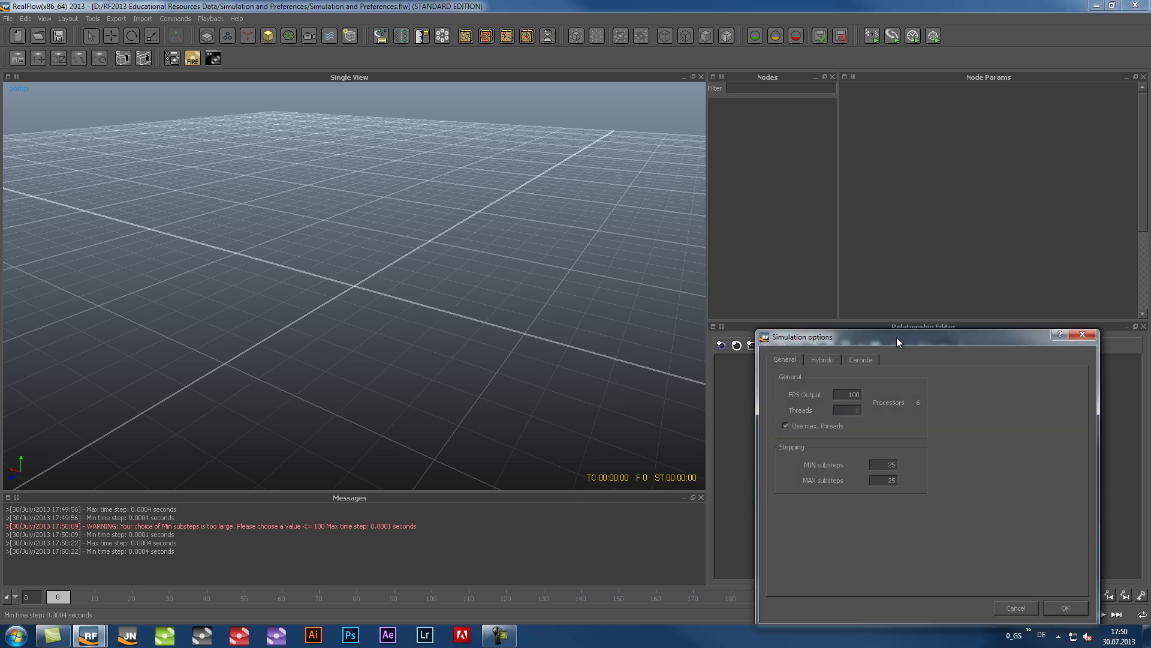
pyautogui.moveTo(857, 333); pyautogui.dragTo(446, 125)
pyautogui.click(442, 160)
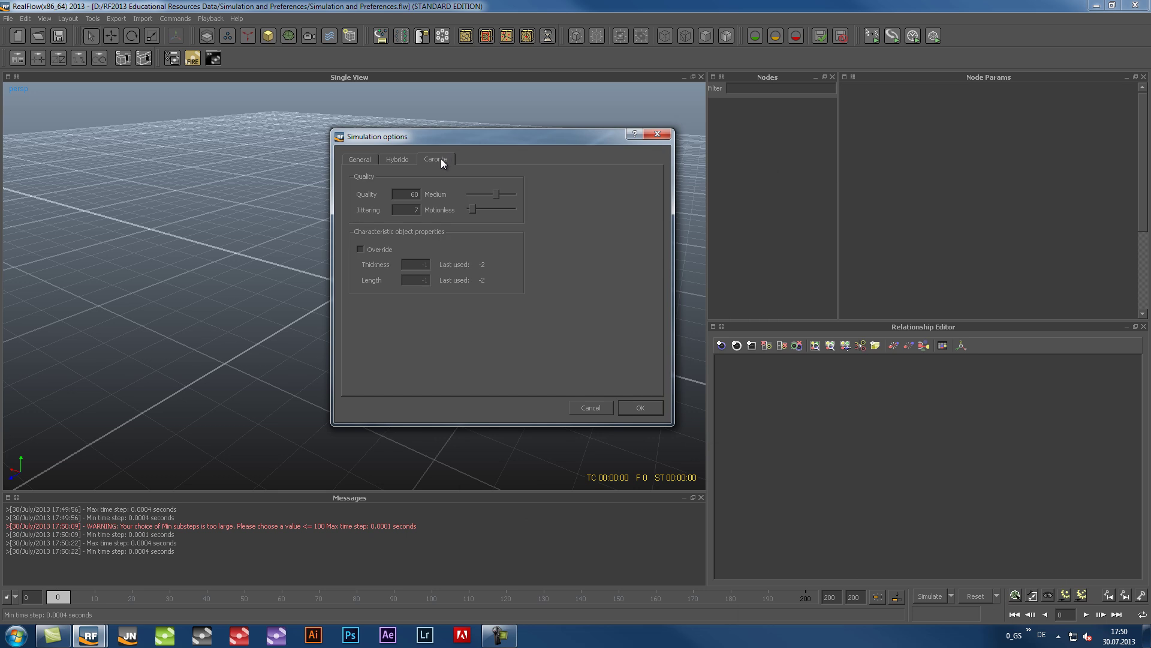
pyautogui.moveTo(496, 190)
pyautogui.mouseDown()
pyautogui.moveTo(466, 191)
pyautogui.moveTo(510, 194)
pyautogui.mouseUp()
pyautogui.doubleClick(427, 195)
pyautogui.write('6')
pyautogui.press('Tab')
pyautogui.press('Tab')
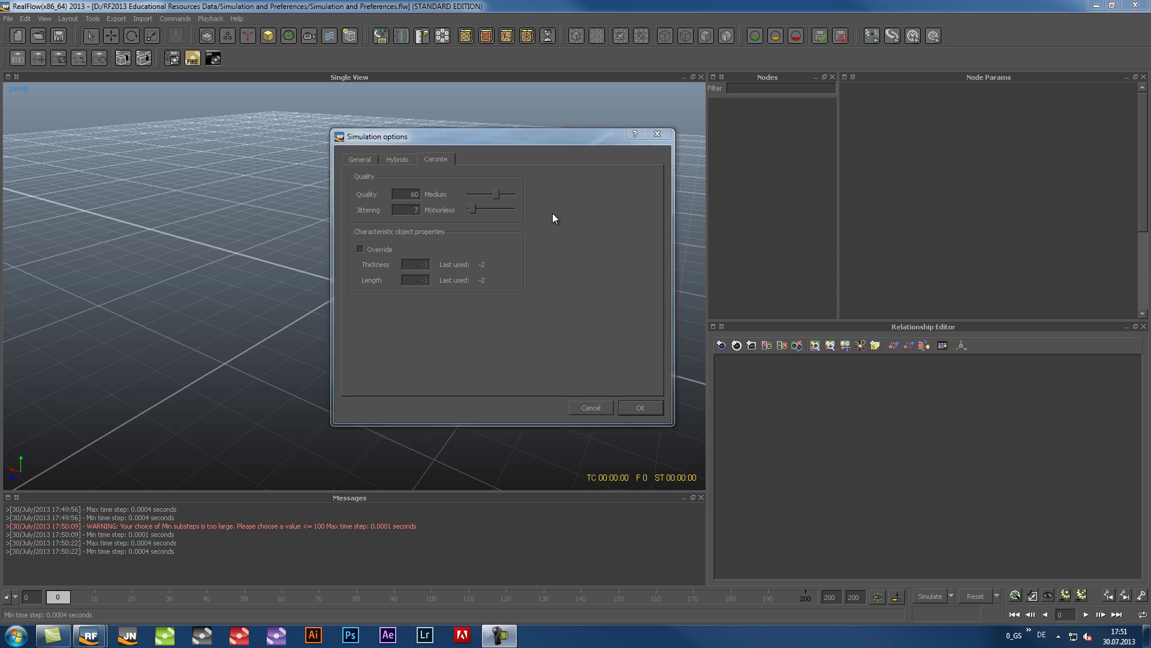
pyautogui.click(397, 160)
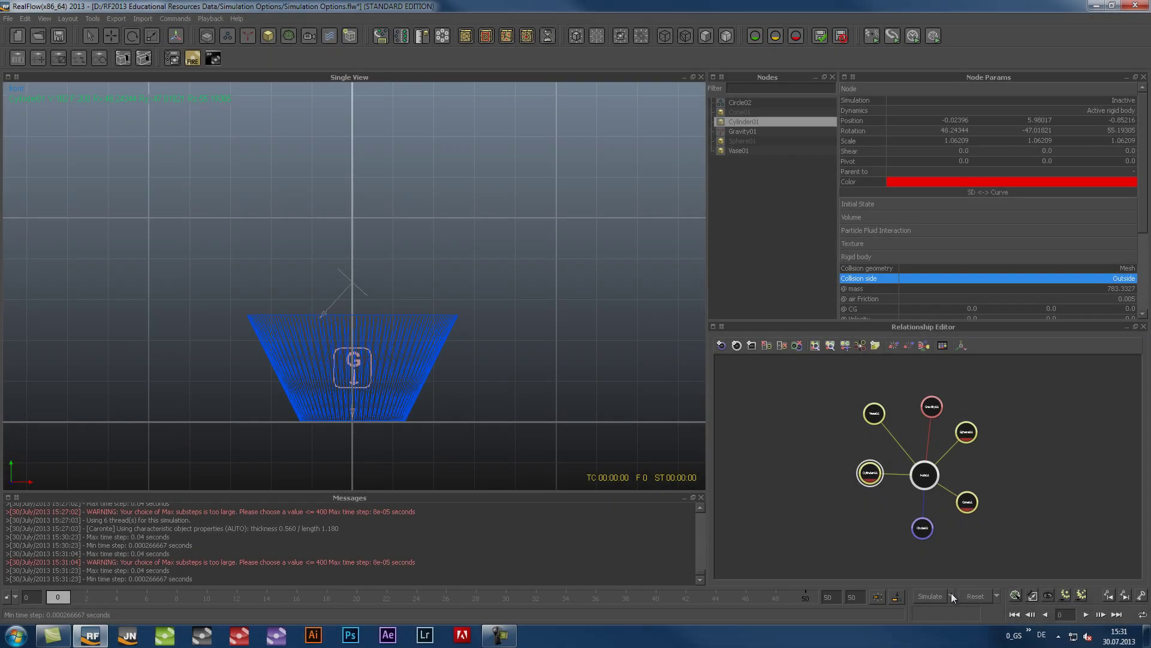
# Step: Confirm Threads at 6 in Simulation options and start simulating the vase scene
pyautogui.click(951, 595)
pyautogui.click(948, 641)
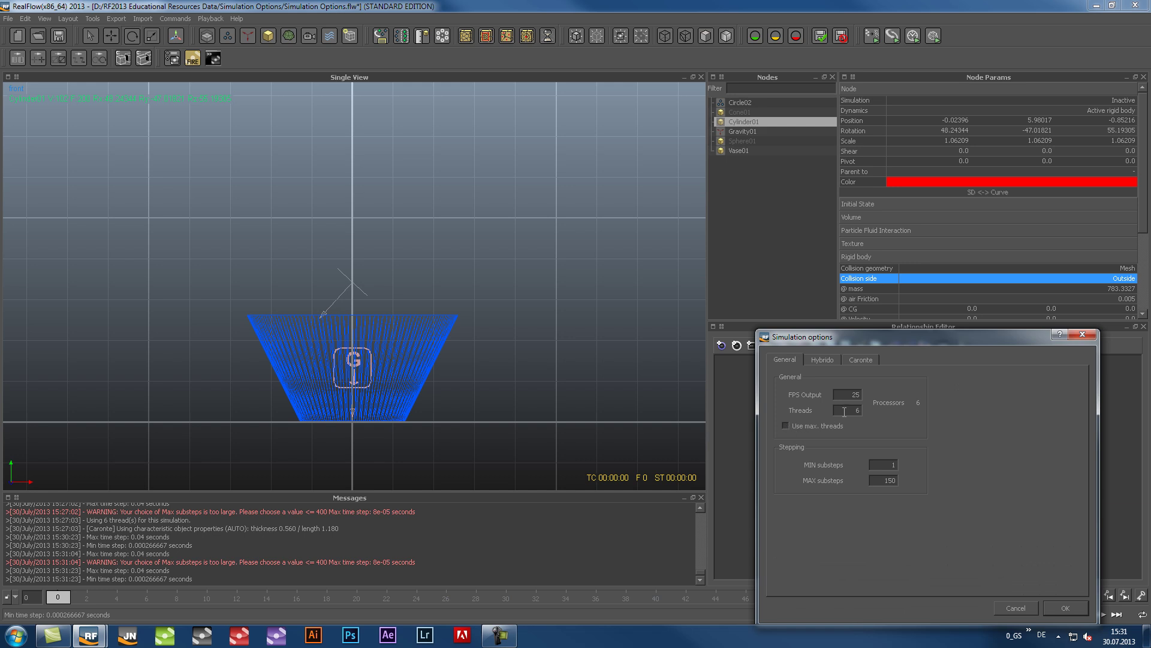
pyautogui.click(1056, 606)
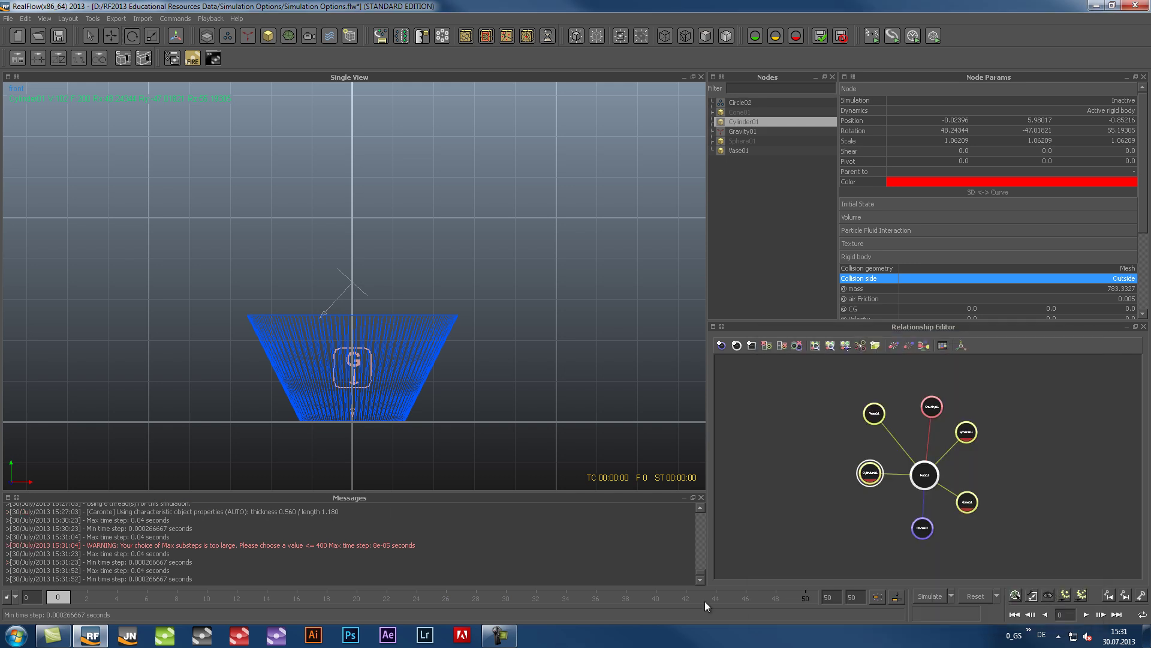
pyautogui.click(930, 596)
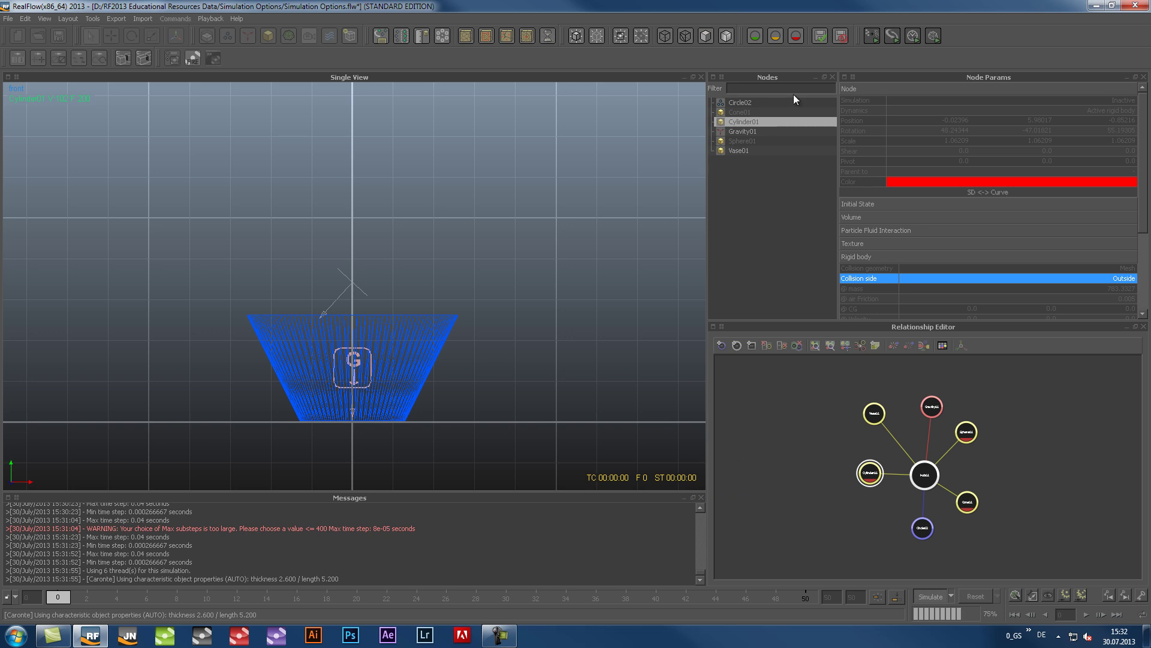
# Step: Select Circle02 and check per-core CPU load in Resource Monitor, then close it
pyautogui.click(739, 102)
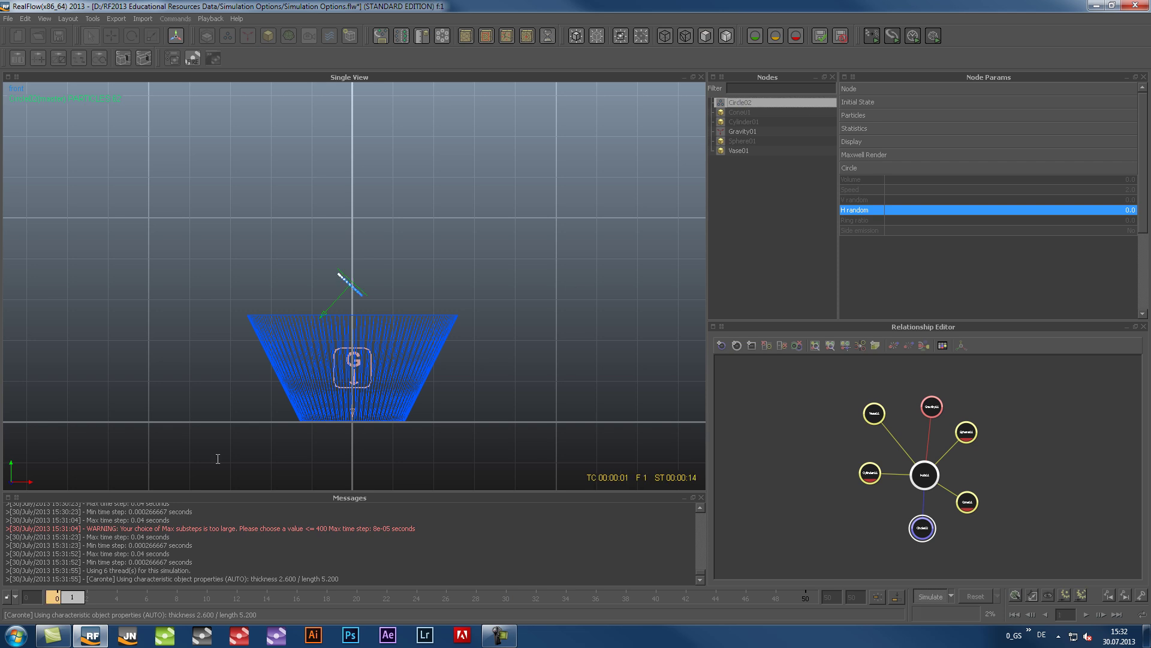
pyautogui.click(24, 638)
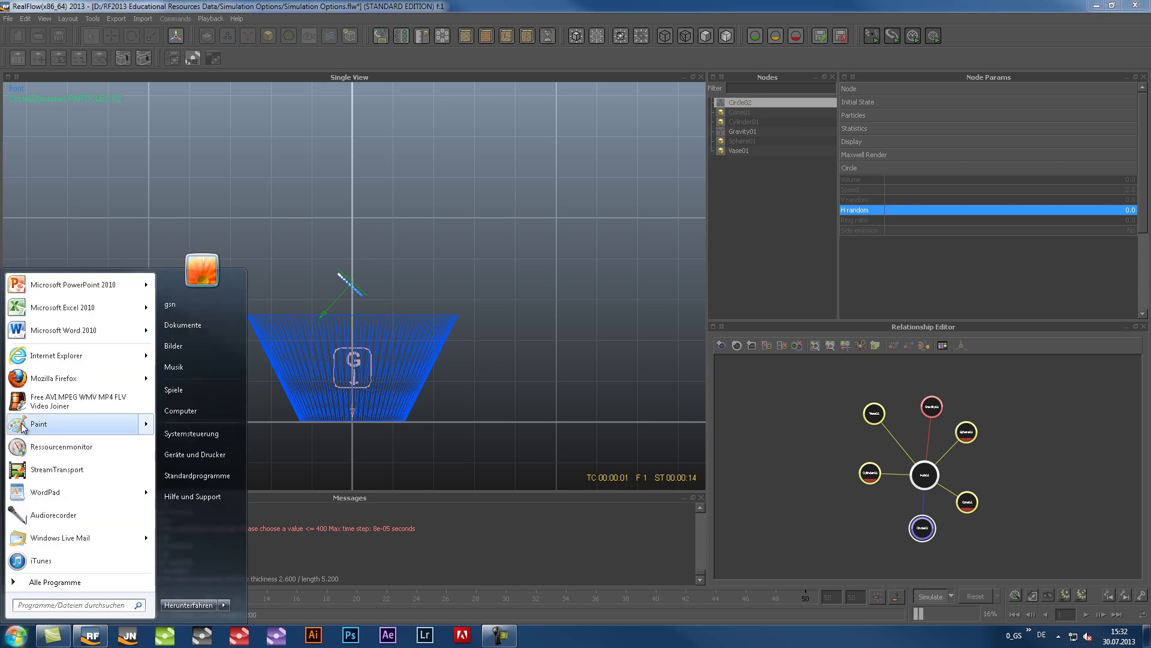
pyautogui.click(35, 446)
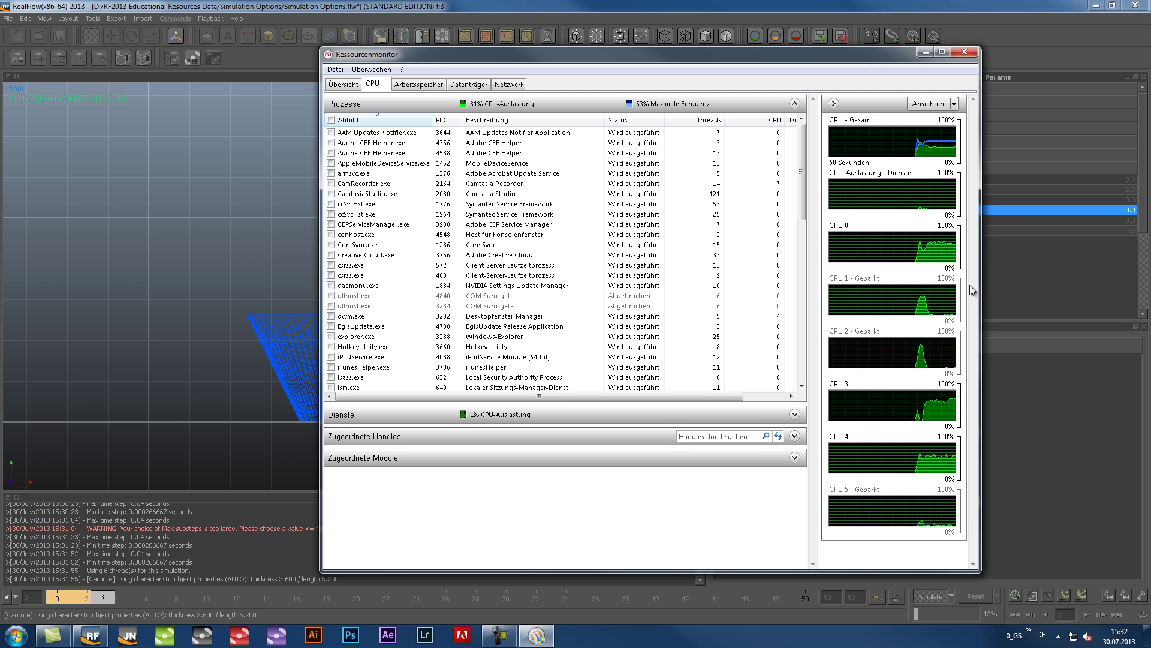
pyautogui.click(963, 55)
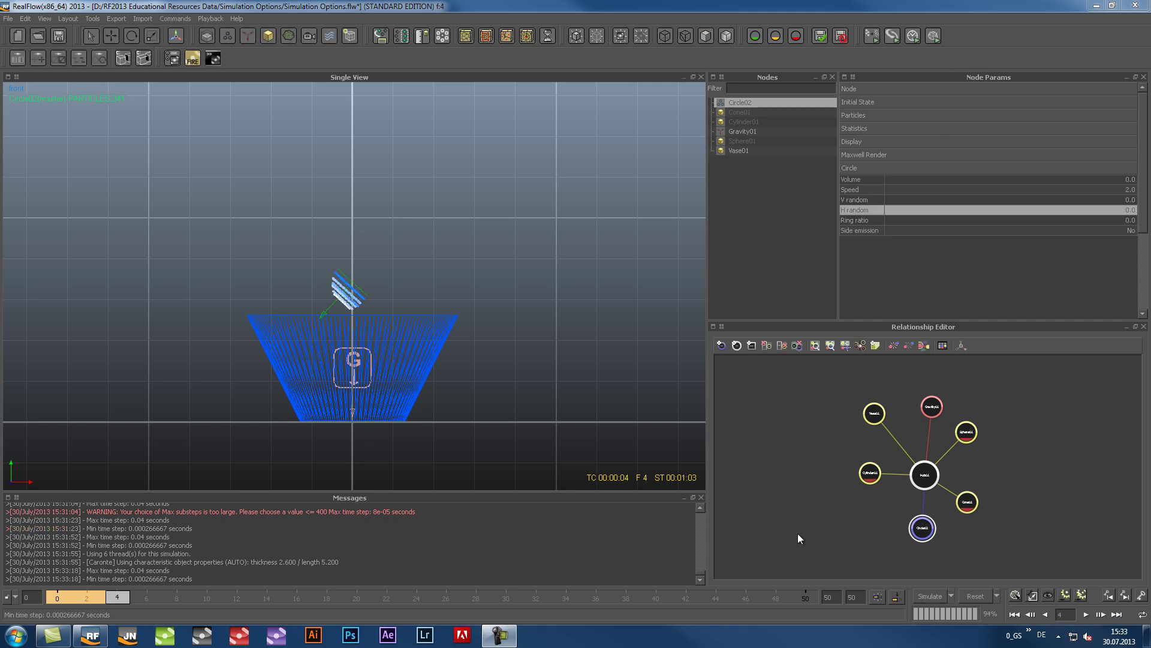
# Step: Reset the simulation, set Threads to 1 and simulate again
pyautogui.click(975, 596)
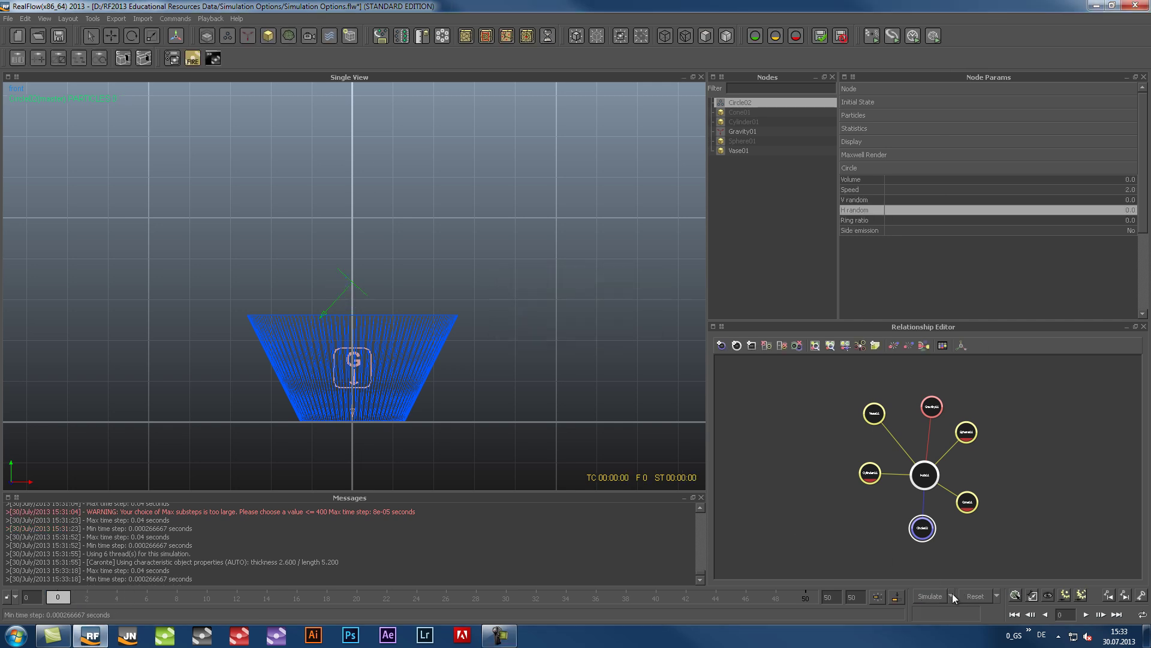
pyautogui.click(953, 594)
pyautogui.click(939, 640)
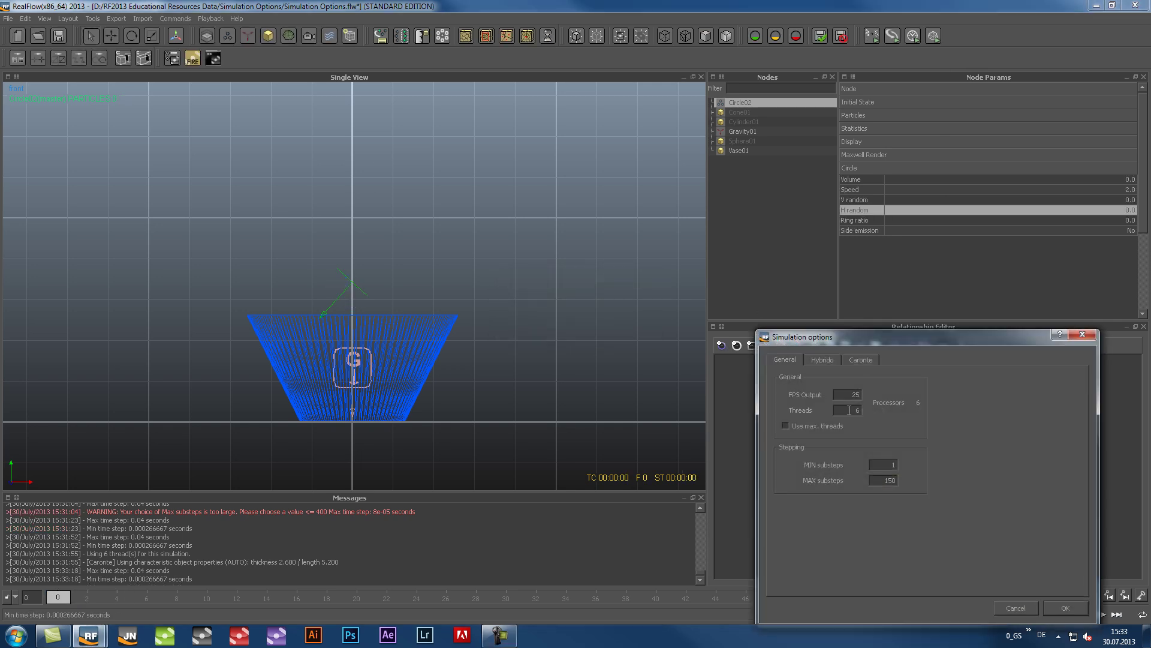
pyautogui.doubleClick(849, 410)
pyautogui.write('1')
pyautogui.click(1064, 608)
pyautogui.click(923, 595)
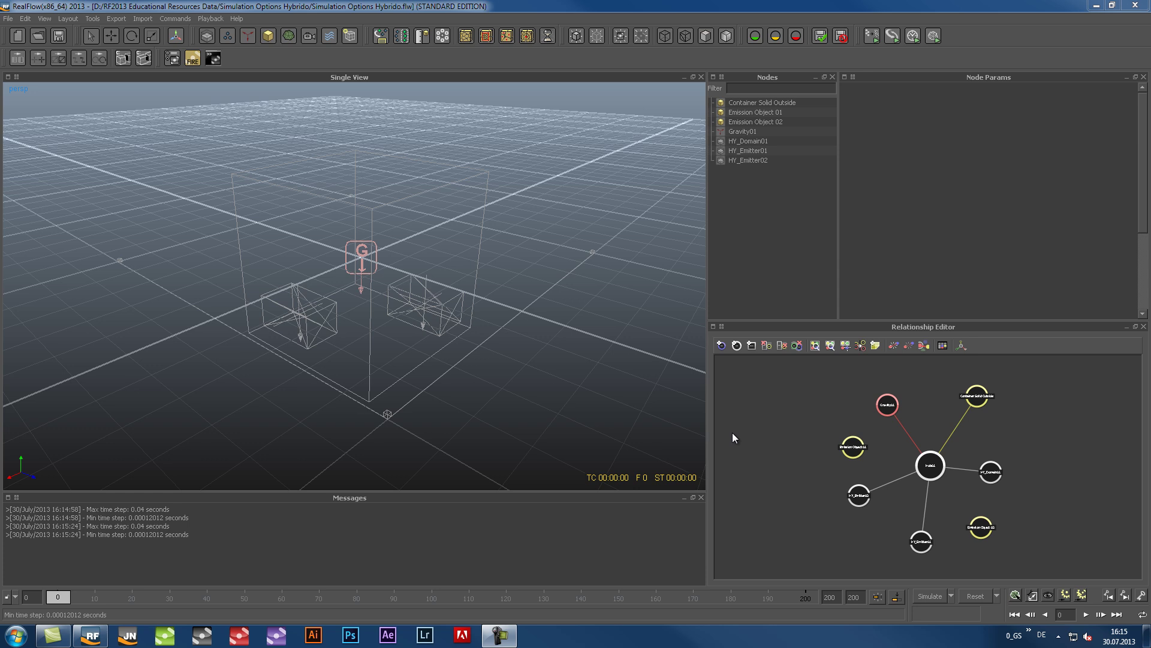
# Step: Open the Hybrido scene's Simulation options, move the dialog aside and view the Hybrido tab
pyautogui.click(951, 595)
pyautogui.click(931, 640)
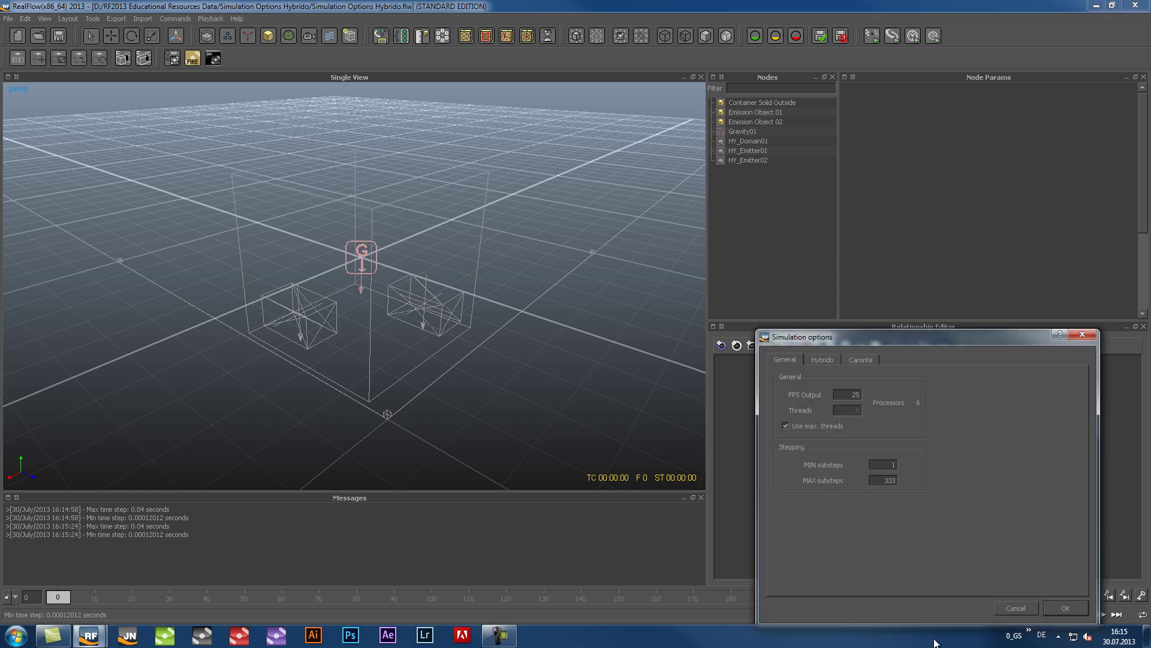
pyautogui.moveTo(873, 340); pyautogui.dragTo(473, 156)
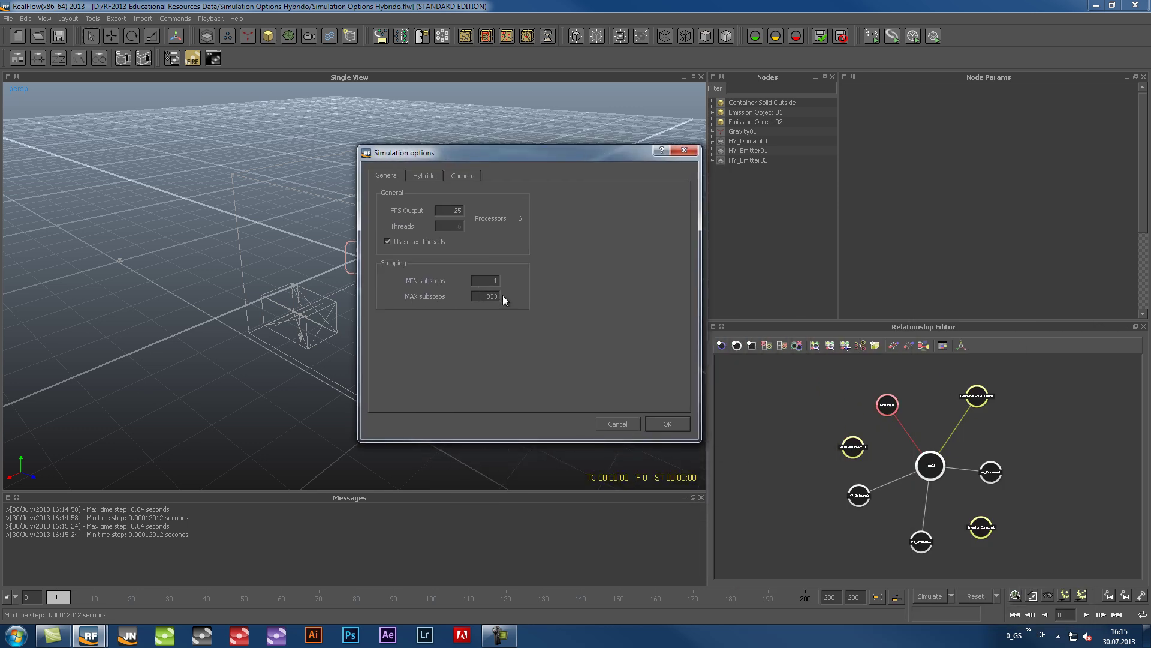
pyautogui.click(433, 177)
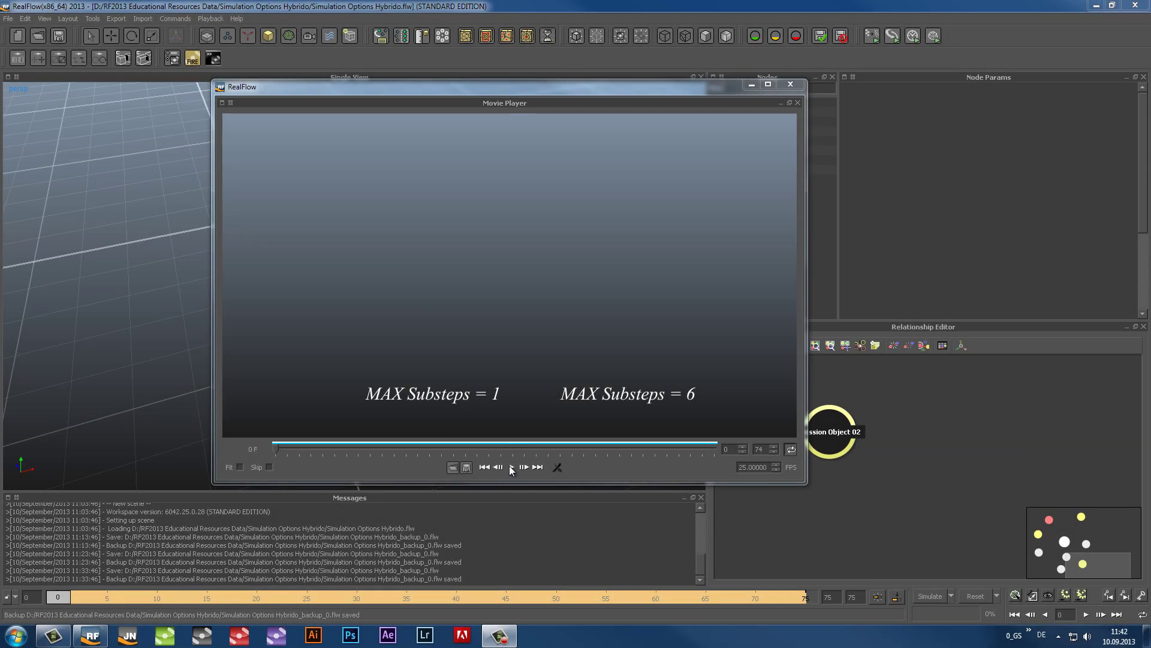
# Step: Play and pause the MAX substeps 1 versus 6 comparison, then scrub ahead a few frames
pyautogui.click(510, 466)
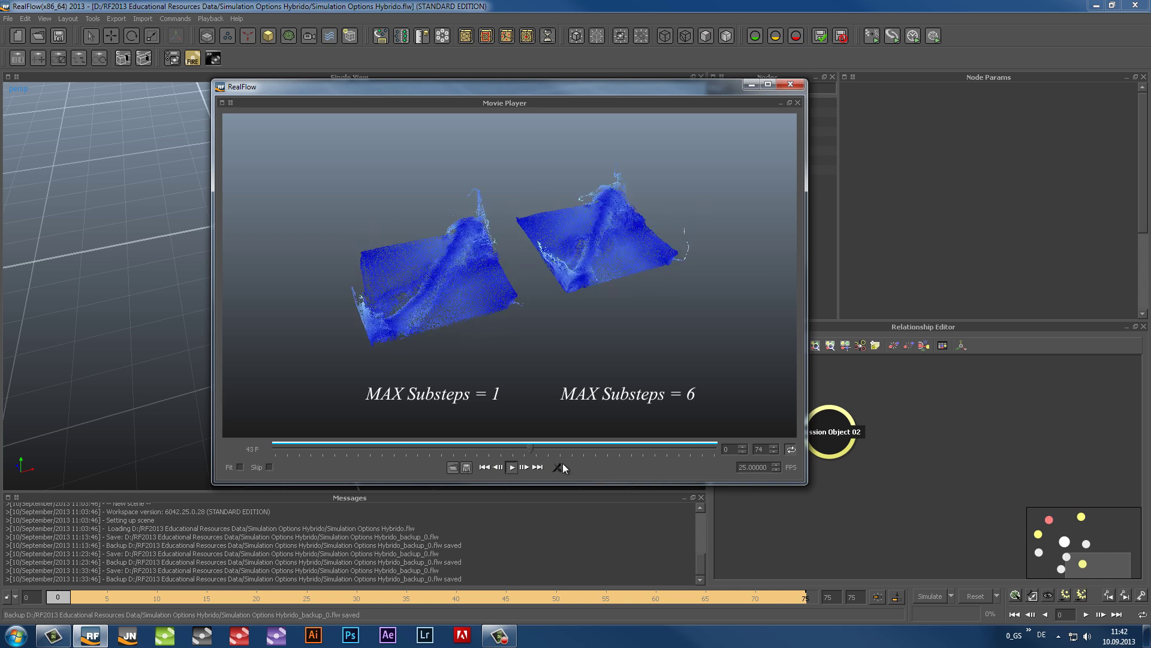
pyautogui.click(511, 467)
pyautogui.moveTo(326, 447); pyautogui.dragTo(592, 434)
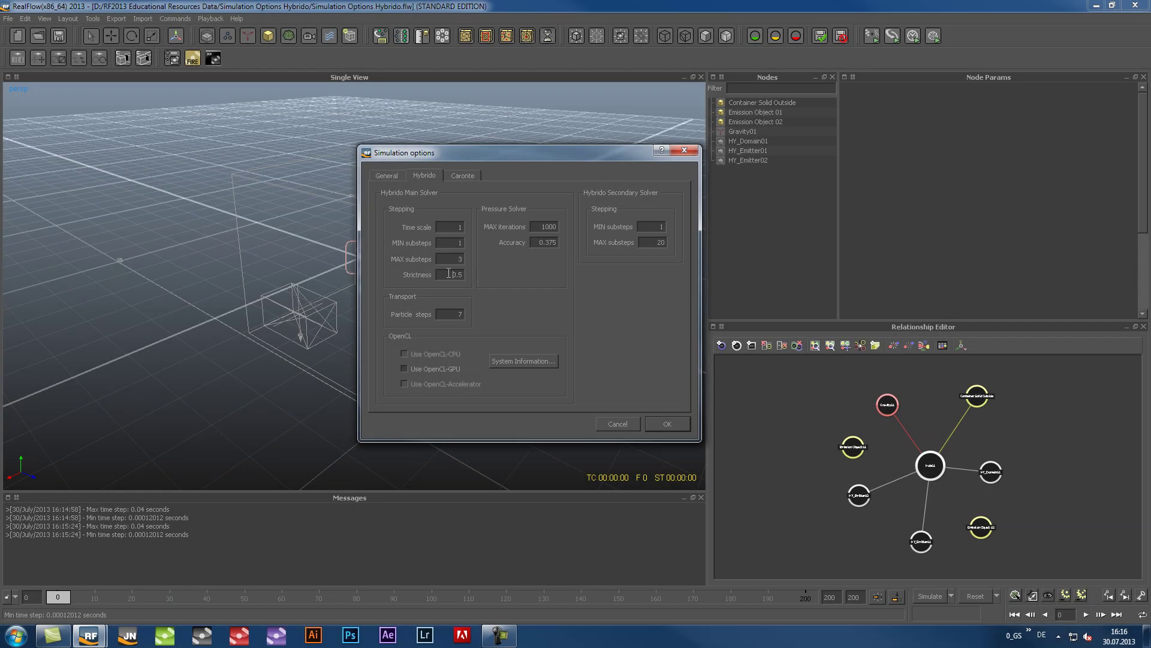
pyautogui.moveTo(447, 275); pyautogui.dragTo(472, 276)
pyautogui.doubleClick(453, 228)
pyautogui.write('0.5')
pyautogui.write('.0')
pyautogui.press('BackSpace')
pyautogui.click(672, 424)
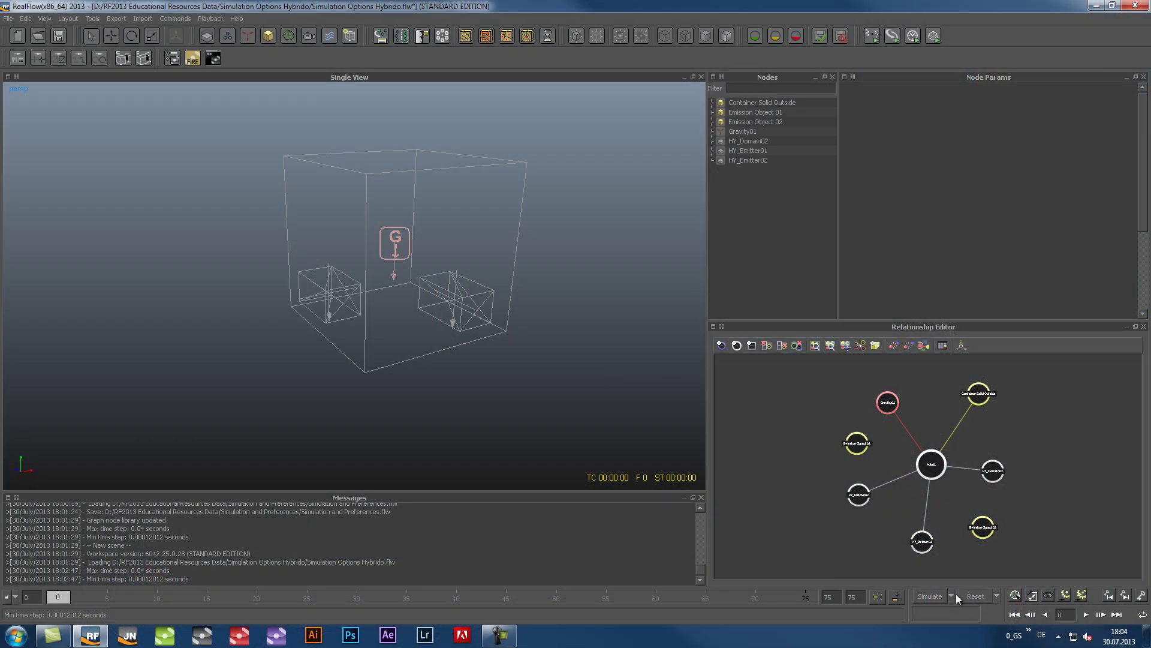
pyautogui.click(951, 595)
pyautogui.click(947, 639)
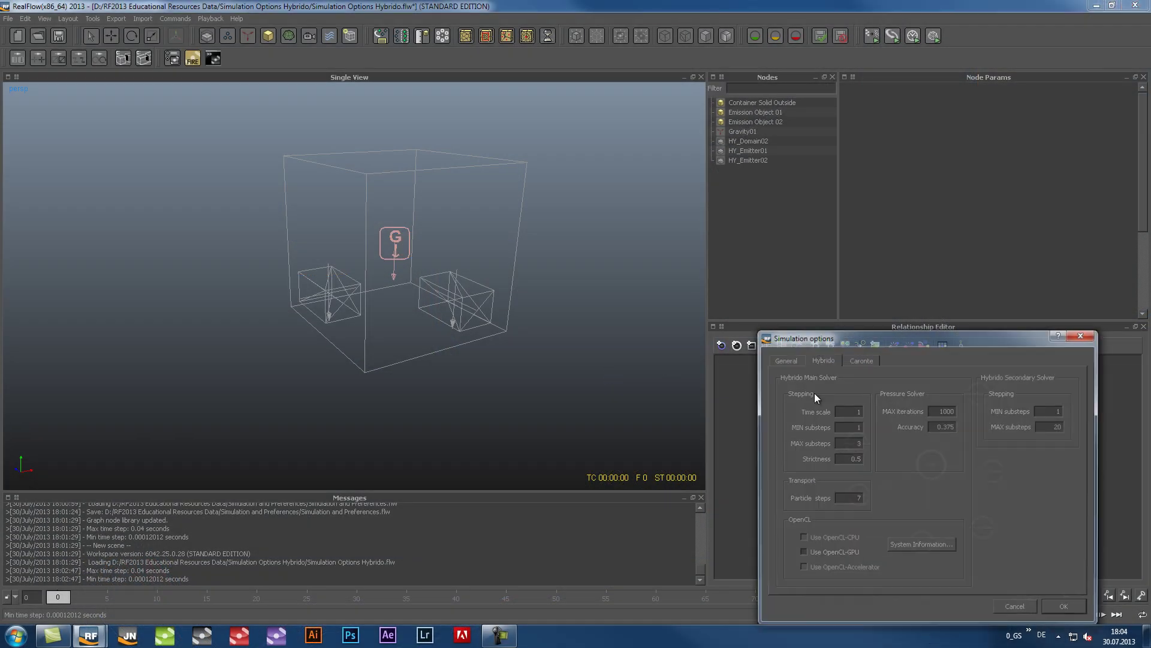
pyautogui.moveTo(849, 339); pyautogui.dragTo(396, 171)
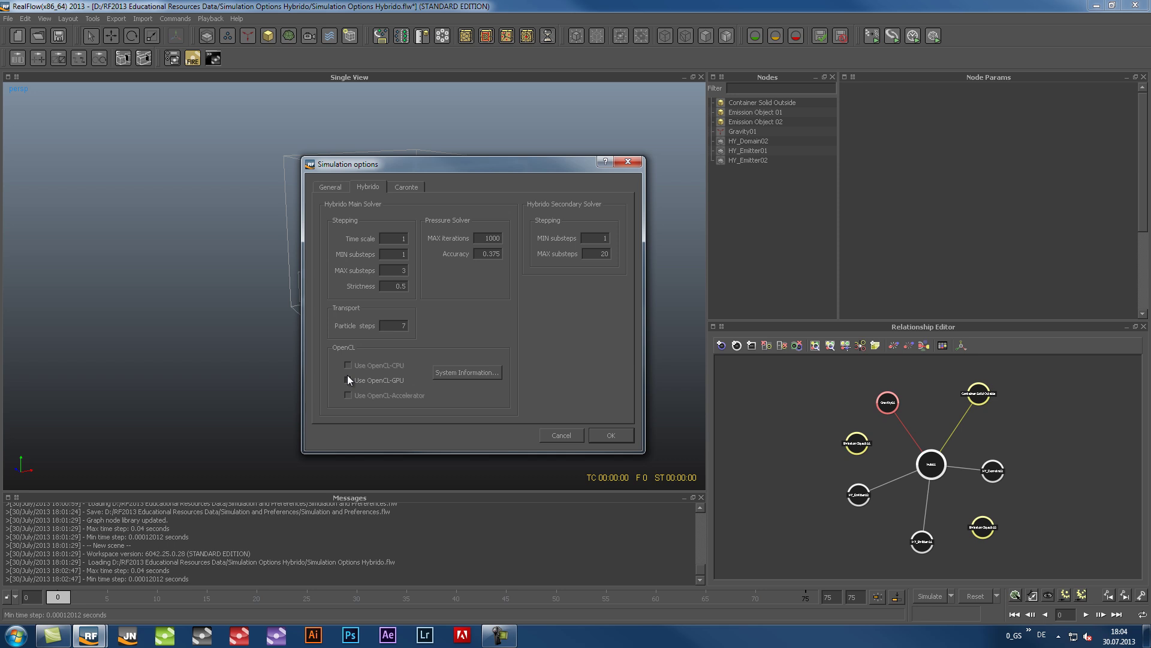
# Step: Show the OpenCL system information and review the GeForce GTX 550 Ti's OpenCL 1.1 CUDA version line
pyautogui.click(466, 372)
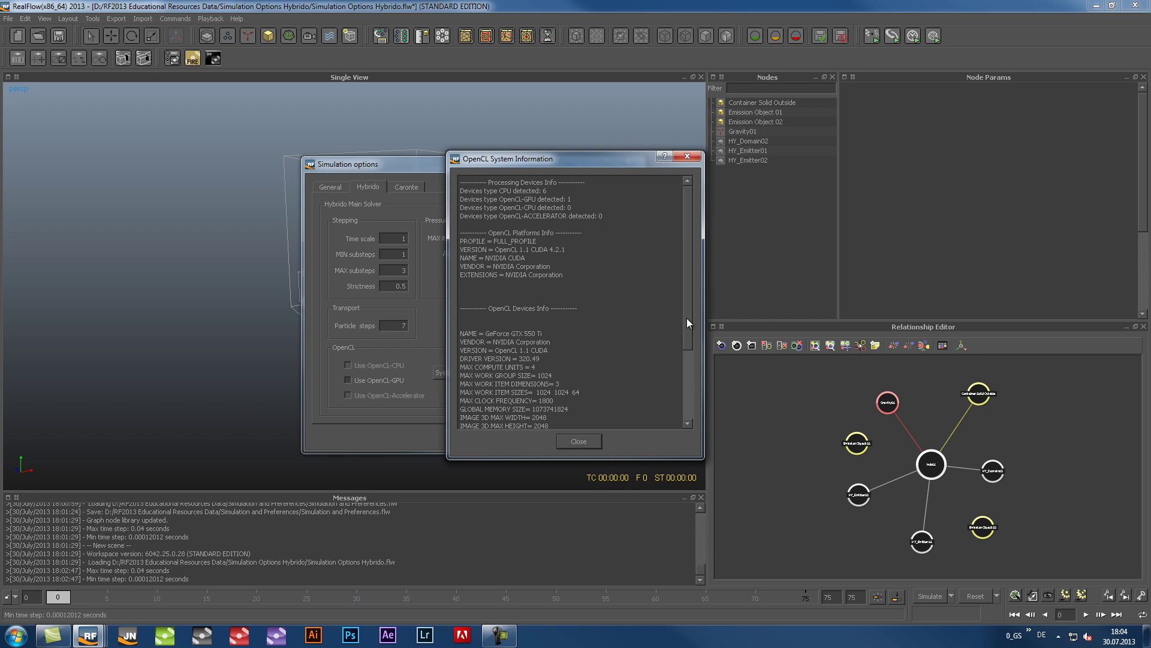
pyautogui.moveTo(685, 318); pyautogui.dragTo(685, 370)
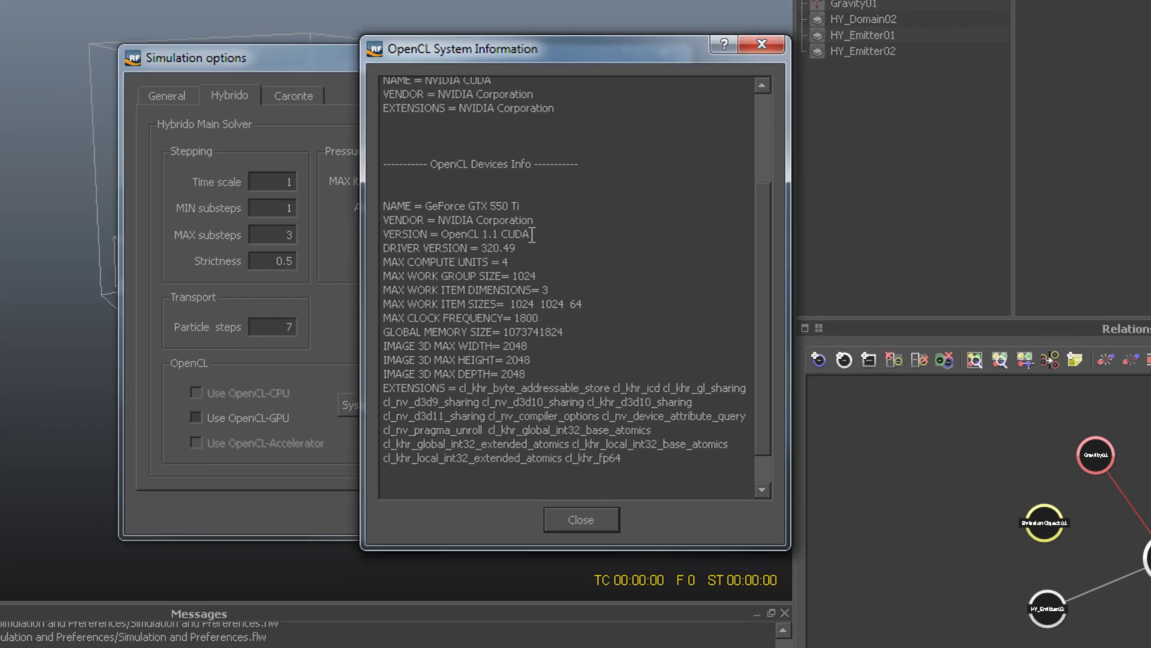
pyautogui.moveTo(547, 272); pyautogui.dragTo(509, 271)
pyautogui.click(477, 277)
pyautogui.tripleClick(348, 221)
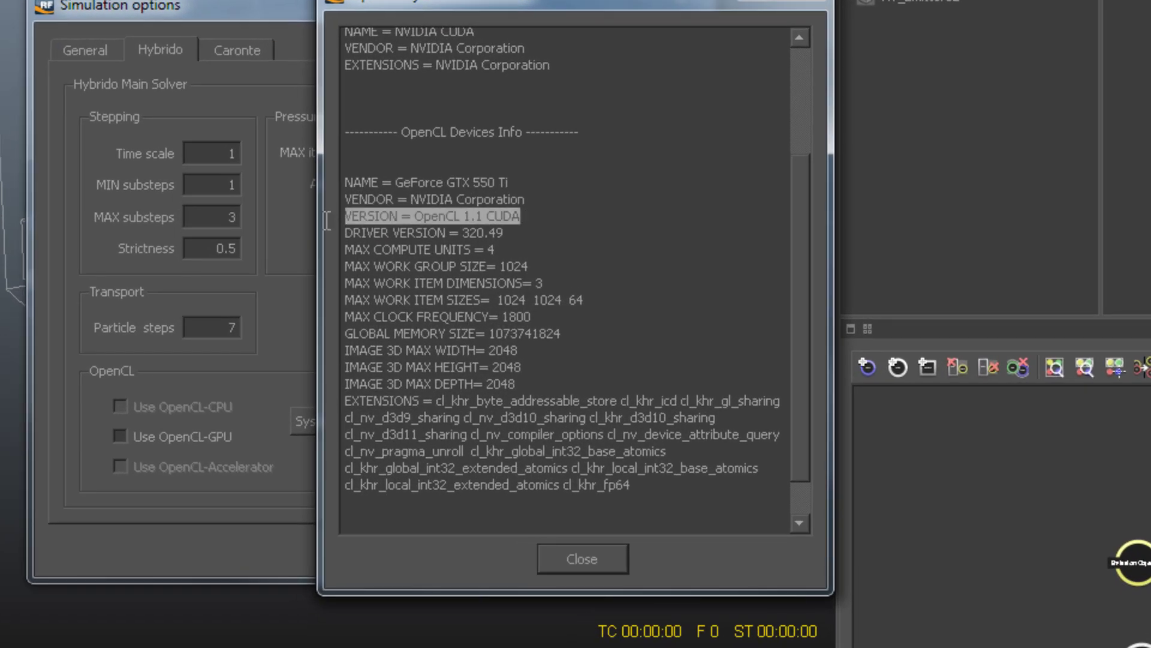
pyautogui.click(543, 216)
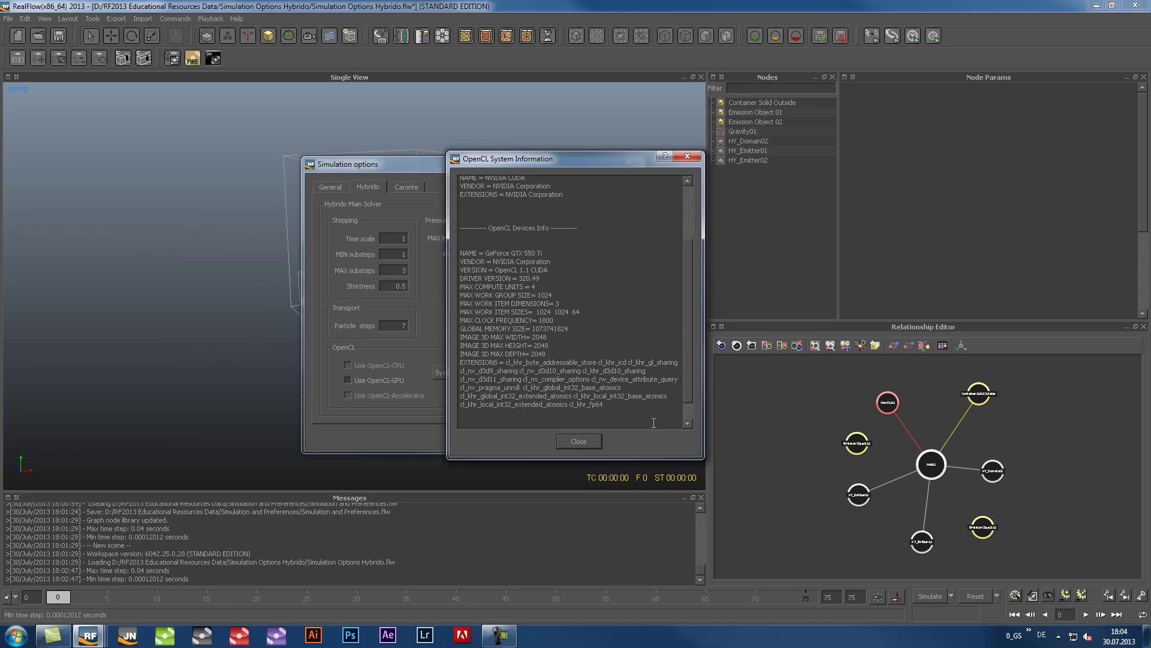
# Step: Close the OpenCL information and accept the Hybrido simulation options with OpenCL-GPU enabled
pyautogui.click(580, 440)
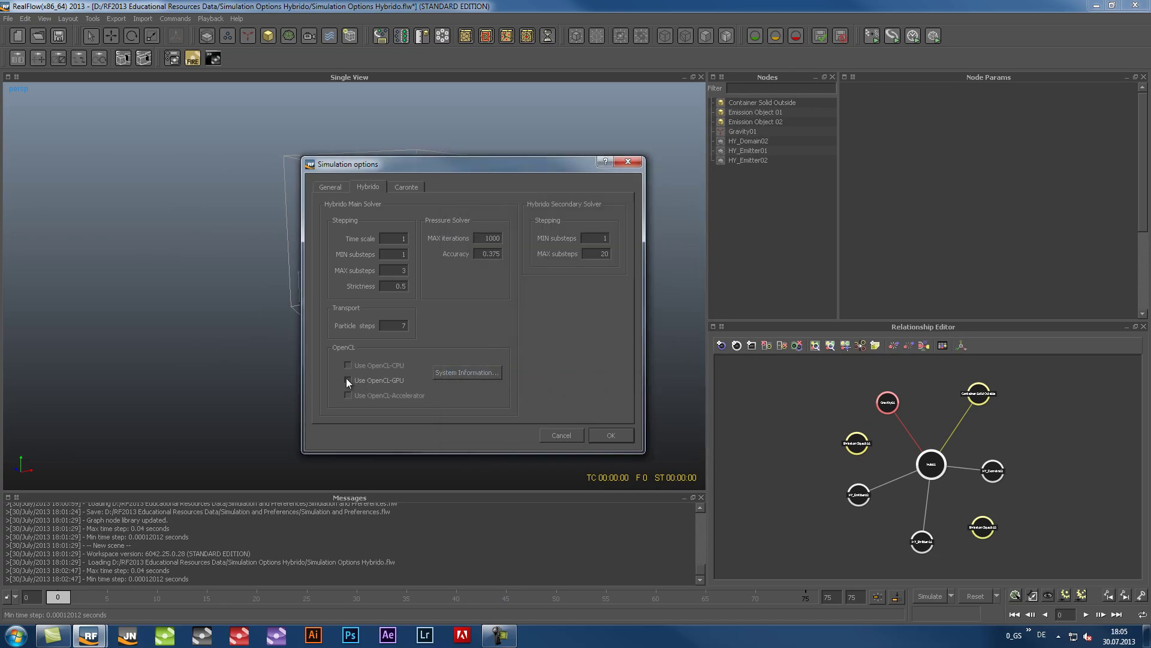
pyautogui.click(598, 435)
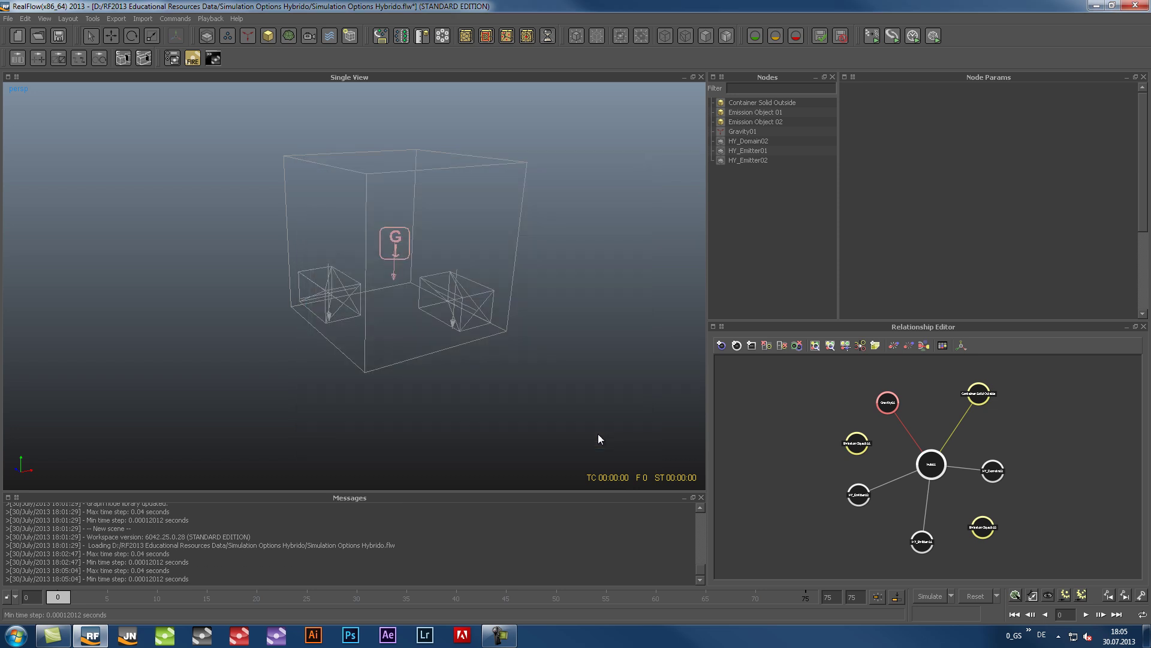
# Step: Simulate the Hybrido fluid on the GPU, then replay it from the first frame and stop
pyautogui.click(926, 596)
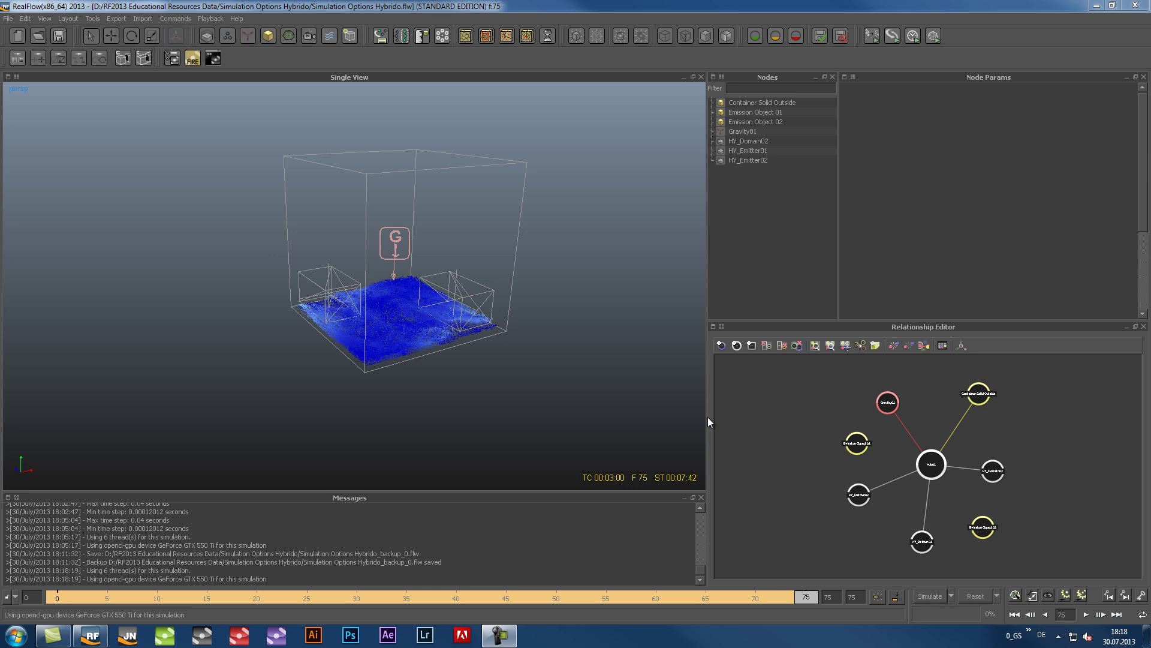
pyautogui.press('Home')
pyautogui.press('space')
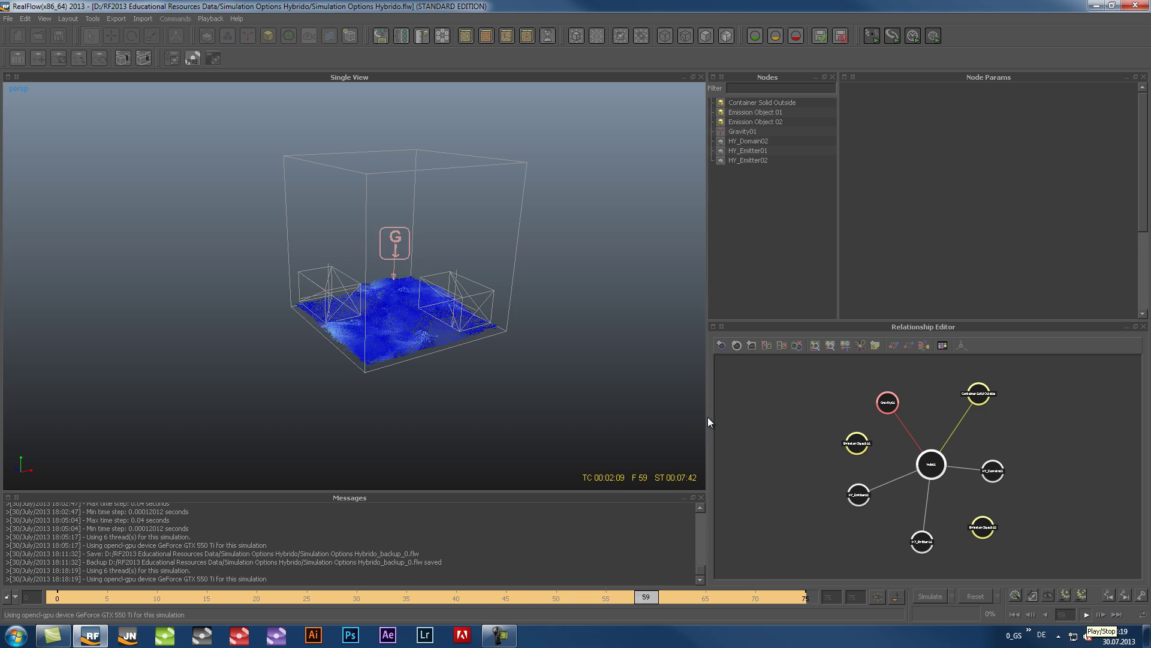
pyautogui.press('space')
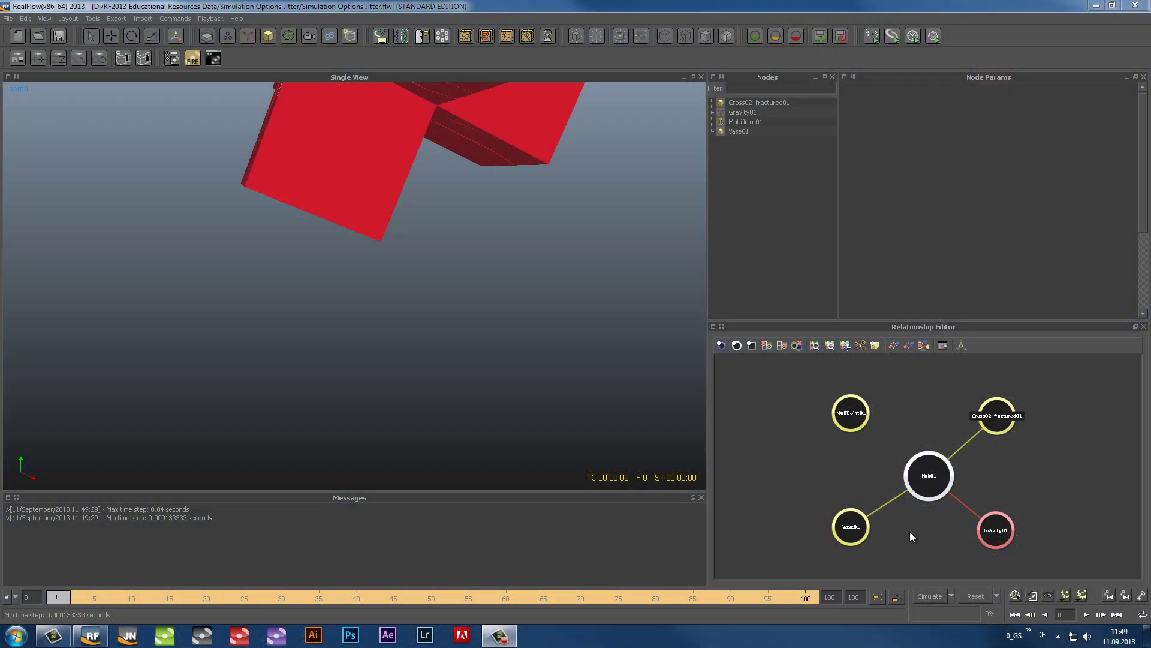
# Step: Lower Caronte quality from 60 Medium to 49 Low in Simulation options and confirm
pyautogui.click(949, 596)
pyautogui.click(945, 639)
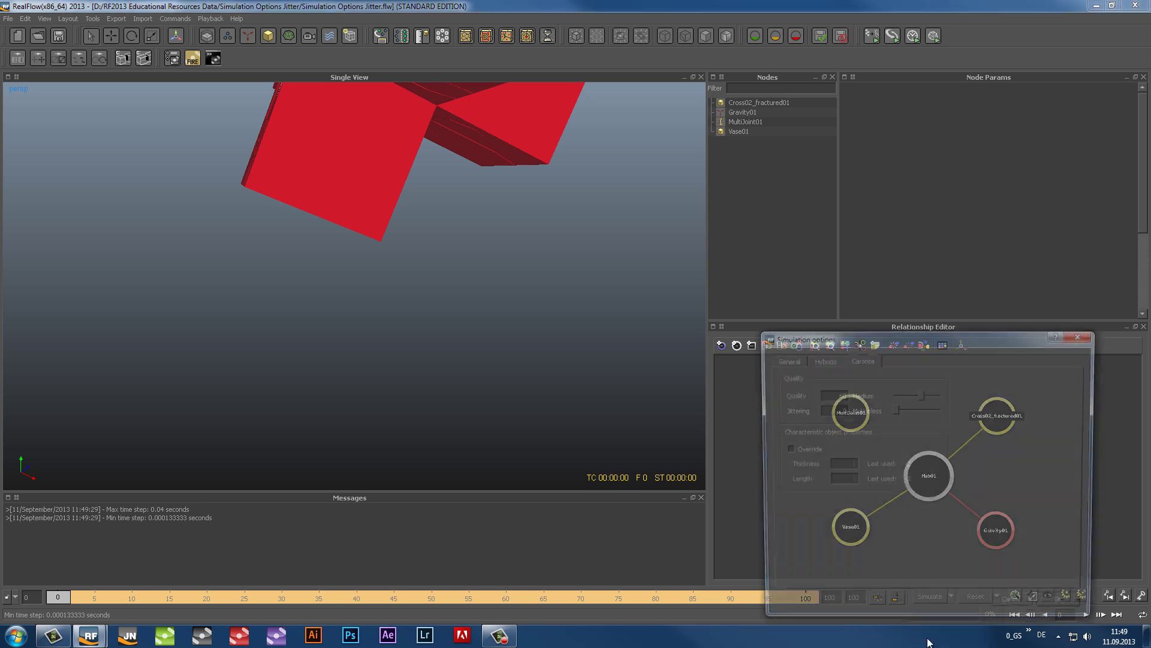
pyautogui.moveTo(855, 341); pyautogui.dragTo(573, 211)
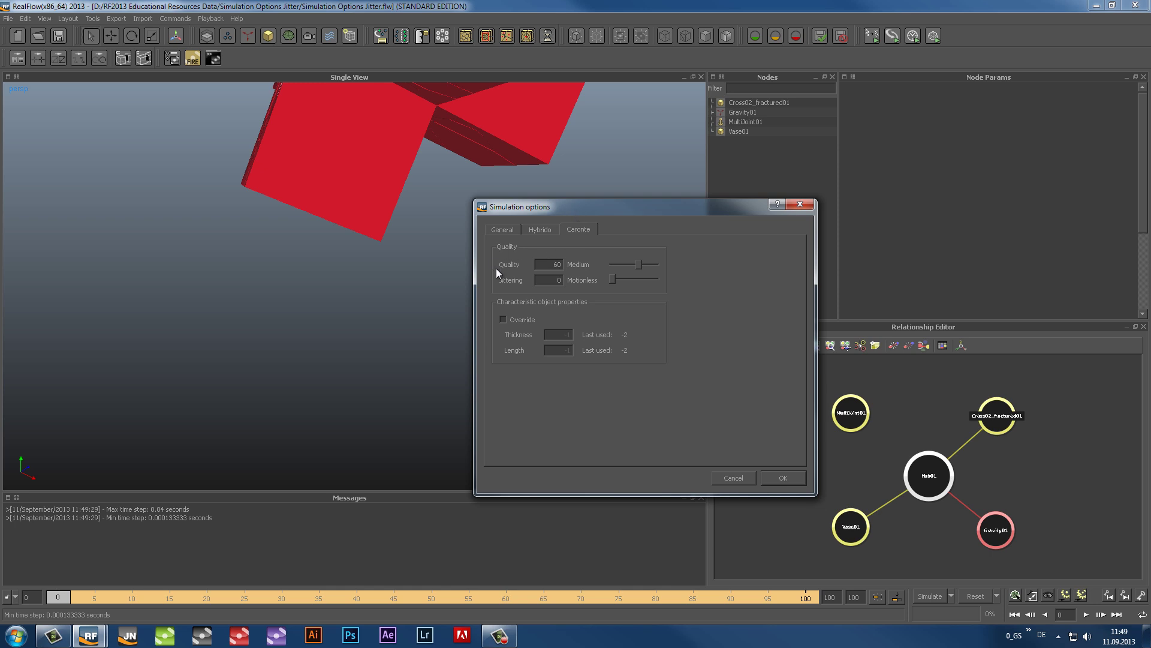
pyautogui.moveTo(639, 264)
pyautogui.mouseDown()
pyautogui.moveTo(604, 263)
pyautogui.moveTo(658, 263)
pyautogui.mouseUp()
pyautogui.click(778, 477)
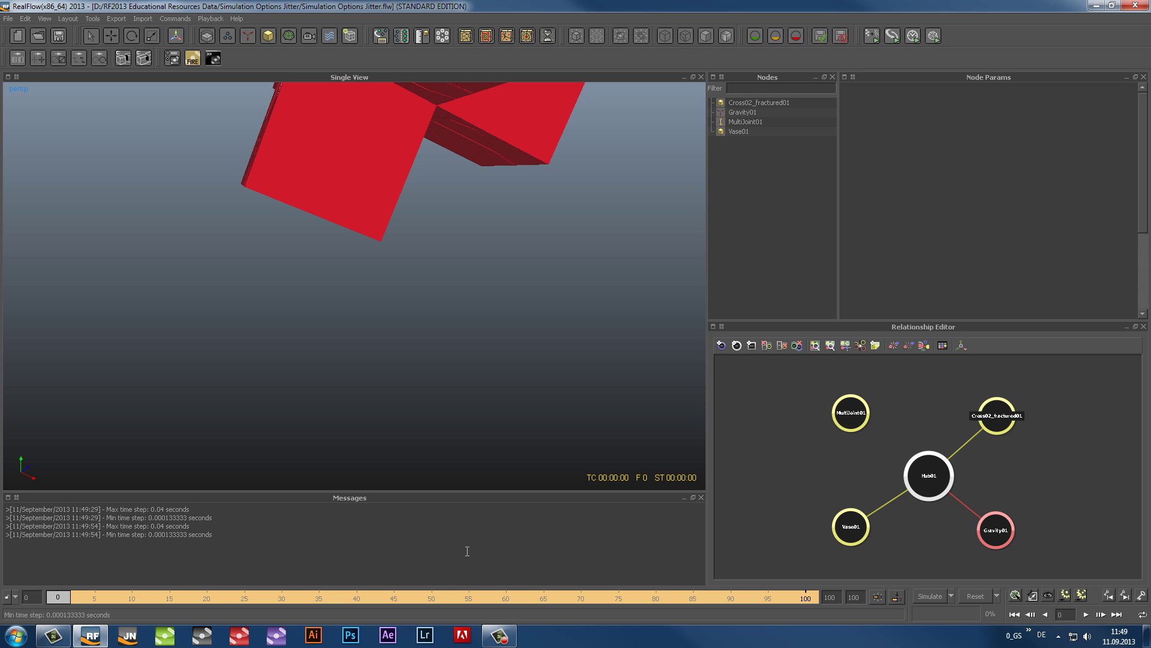
# Step: Scrub the cross collapse to frame 50, then raise Caronte jittering from 0 to 100 Vibrating
pyautogui.moveTo(96, 596); pyautogui.dragTo(431, 596)
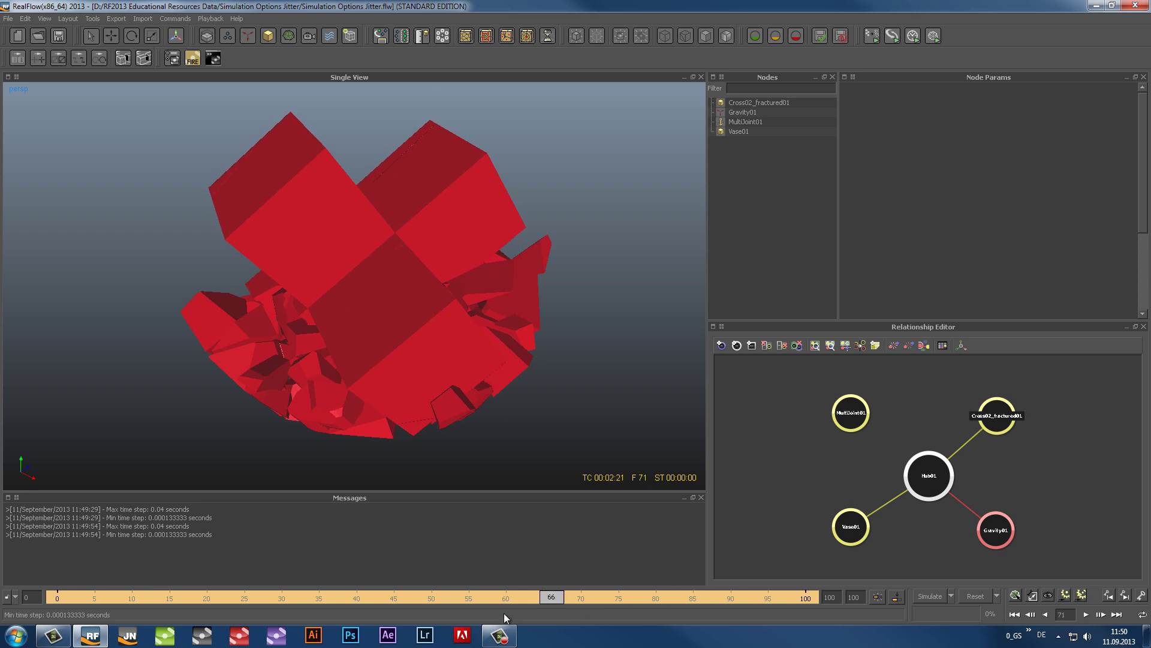
pyautogui.click(950, 596)
pyautogui.click(941, 641)
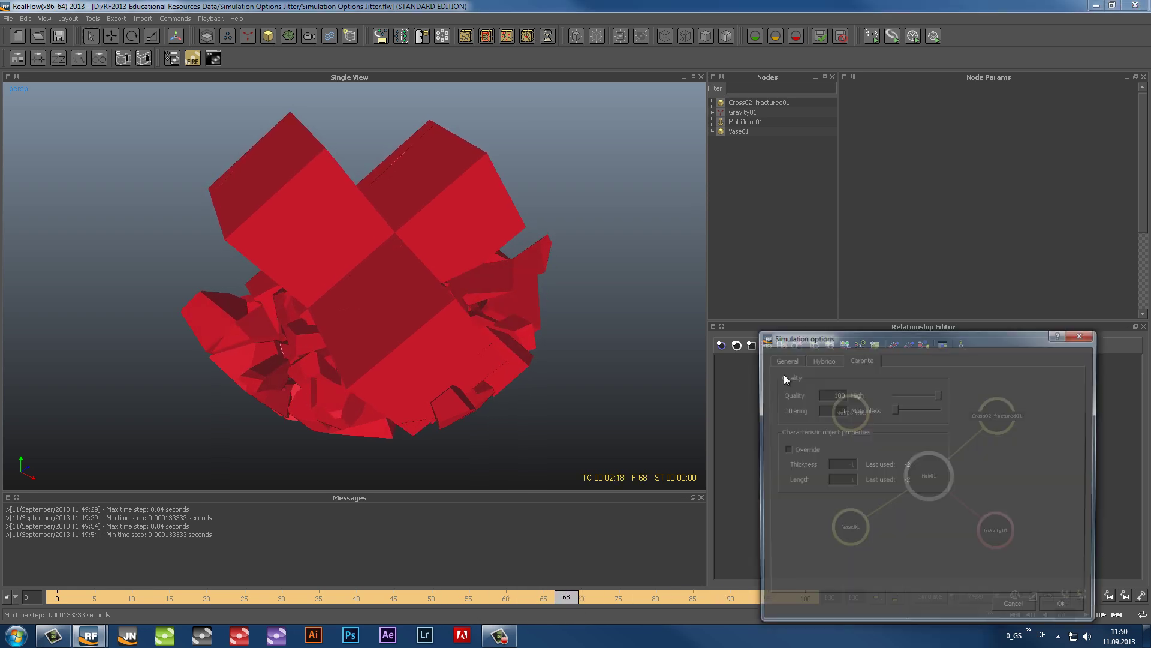
pyautogui.moveTo(847, 344); pyautogui.dragTo(499, 212)
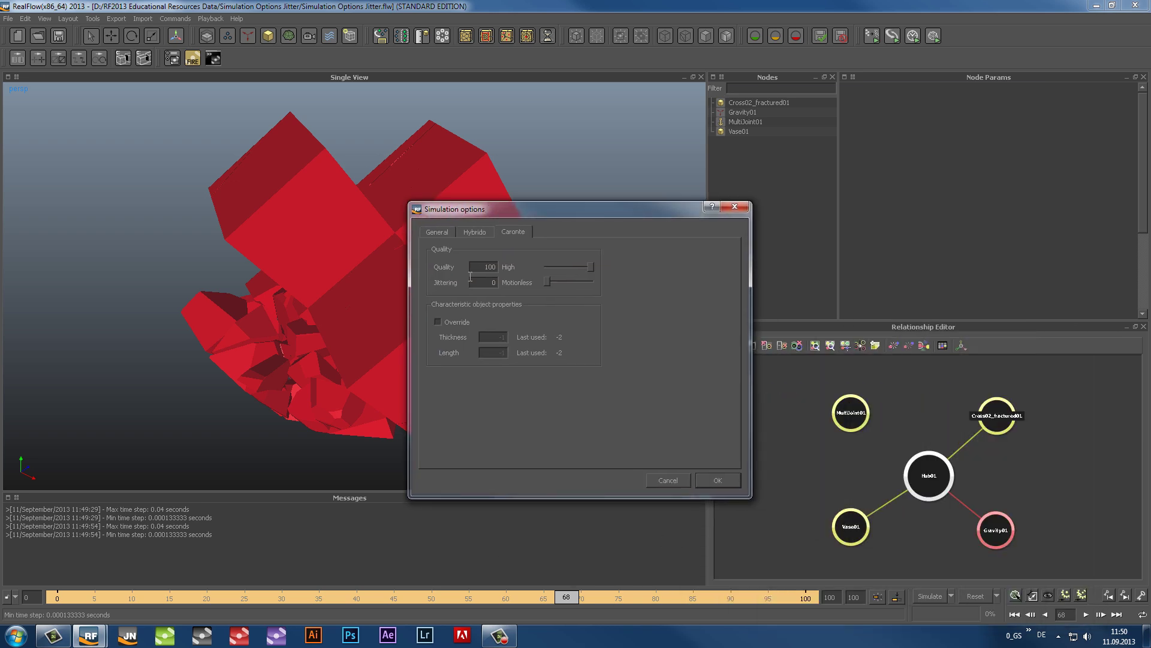
pyautogui.moveTo(549, 278); pyautogui.dragTo(584, 282)
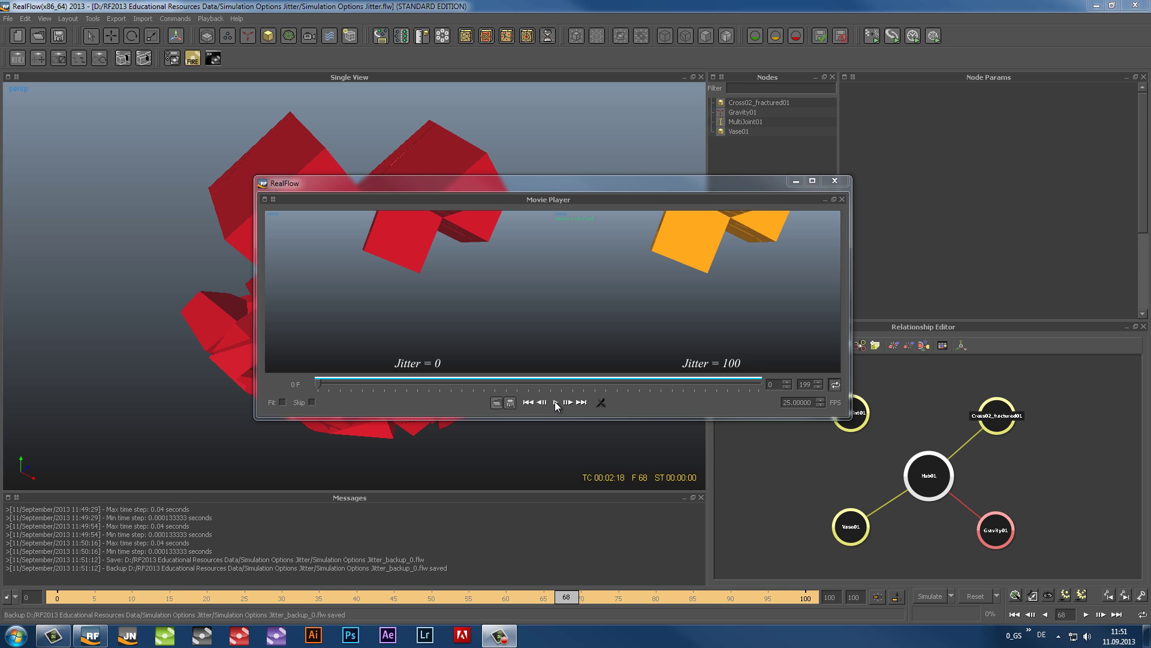
# Step: Play the Jitter 0 versus Jitter 100 comparison clip in the Movie Player
pyautogui.click(555, 402)
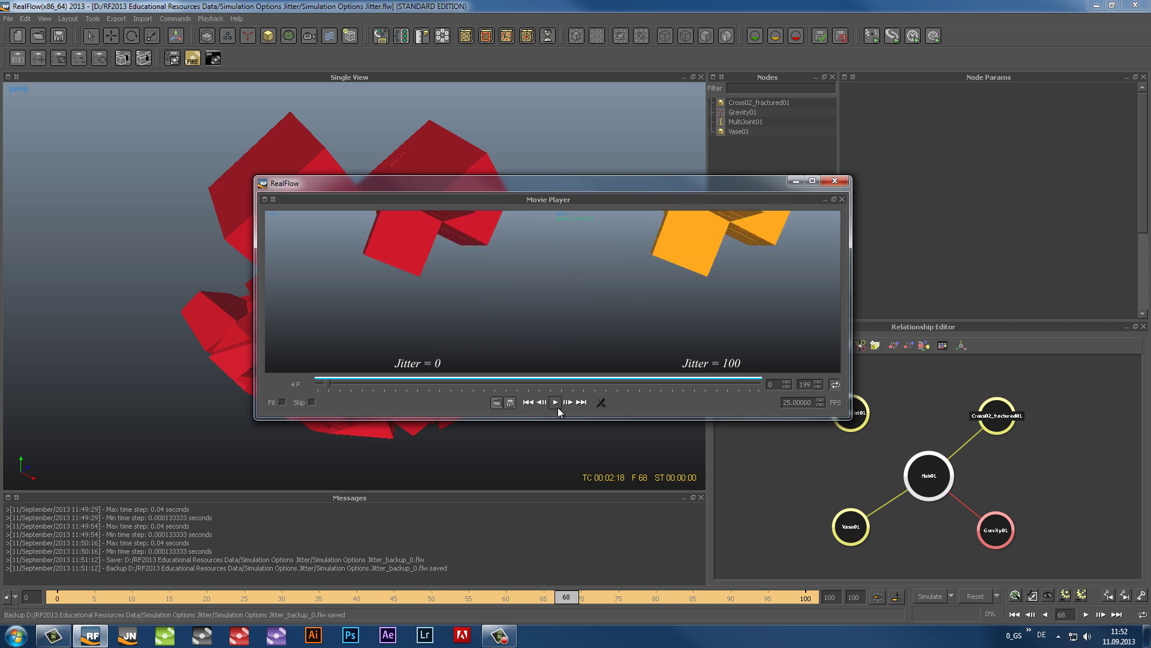
pyautogui.click(832, 181)
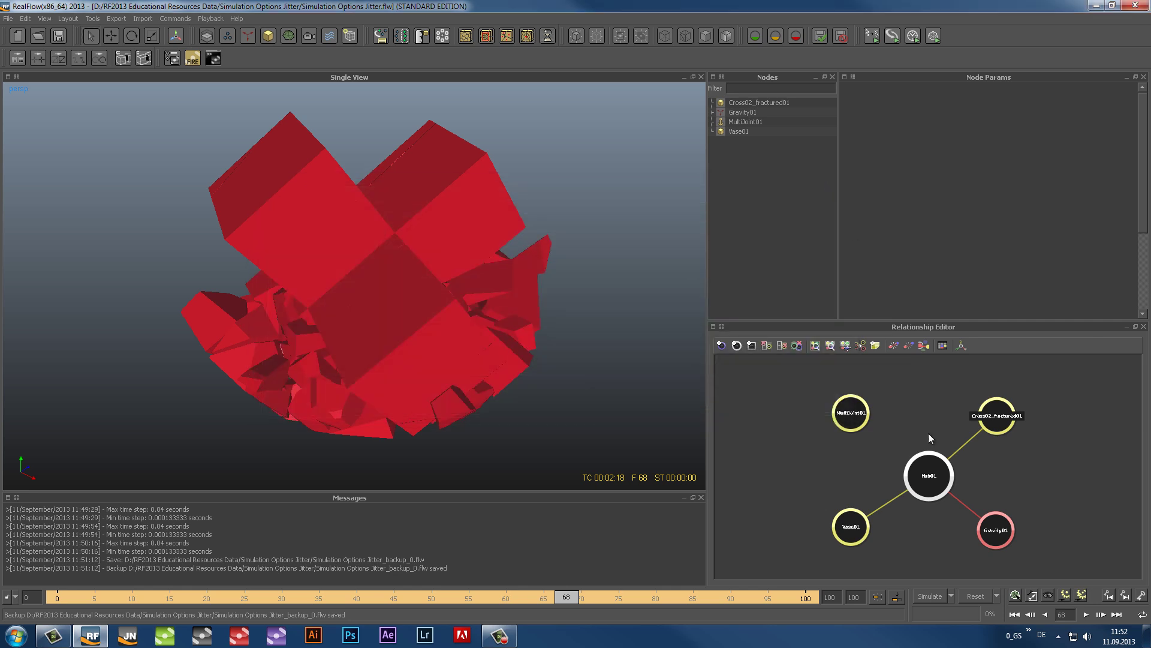
pyautogui.click(950, 595)
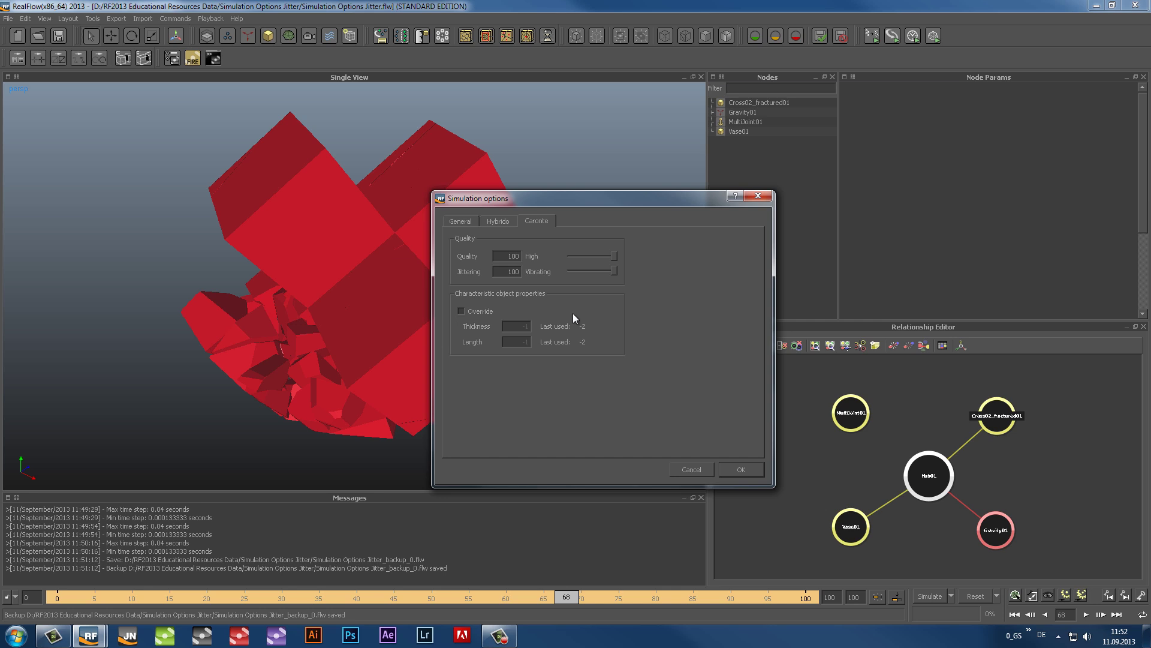
pyautogui.click(742, 469)
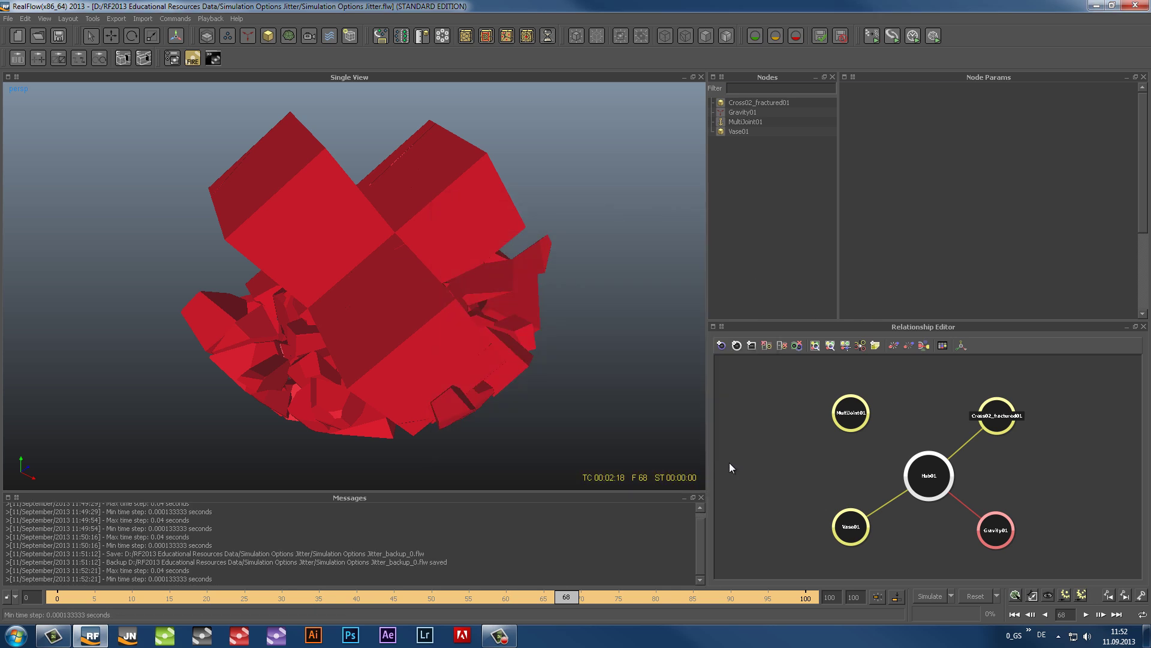